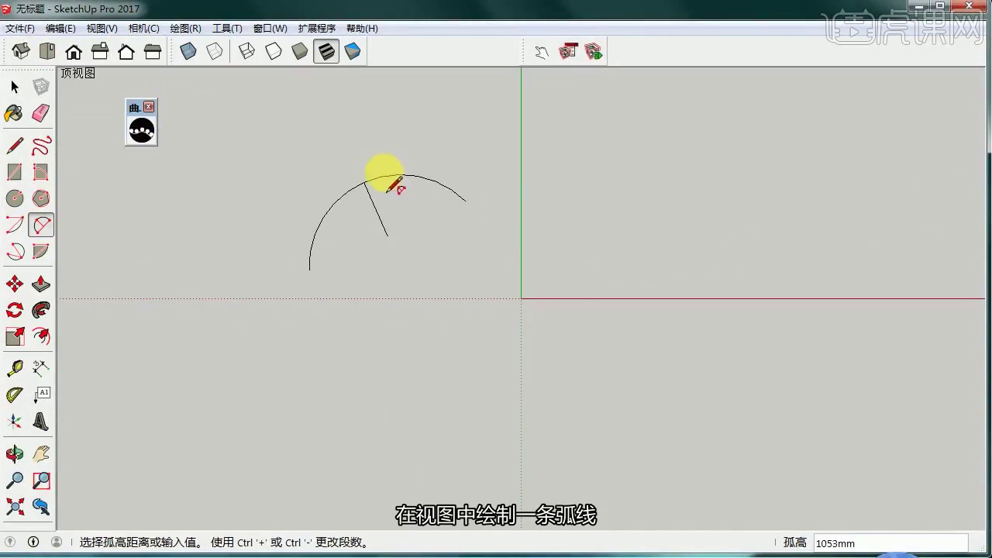
Finish the arc with a bulge of about 1053 mm and switch the camera to perspective display
left_click(389, 178)
left_click(14, 87)
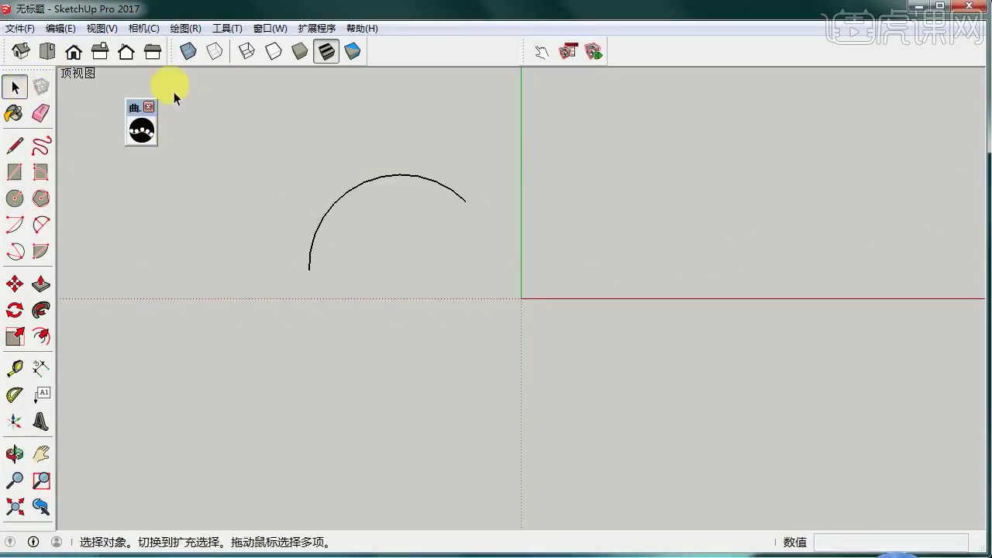
left_click(143, 28)
left_click(147, 119)
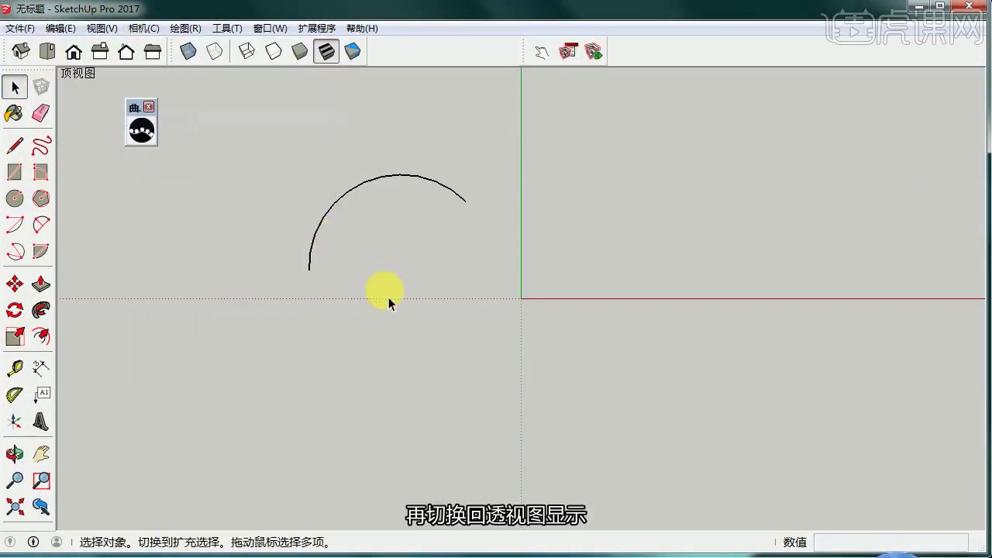
Draw a rectangle about 195 × 91 mm beside the arc's end and make it a group
middle_click_drag(388, 304, 289, 397)
key("r")
left_click(285, 395)
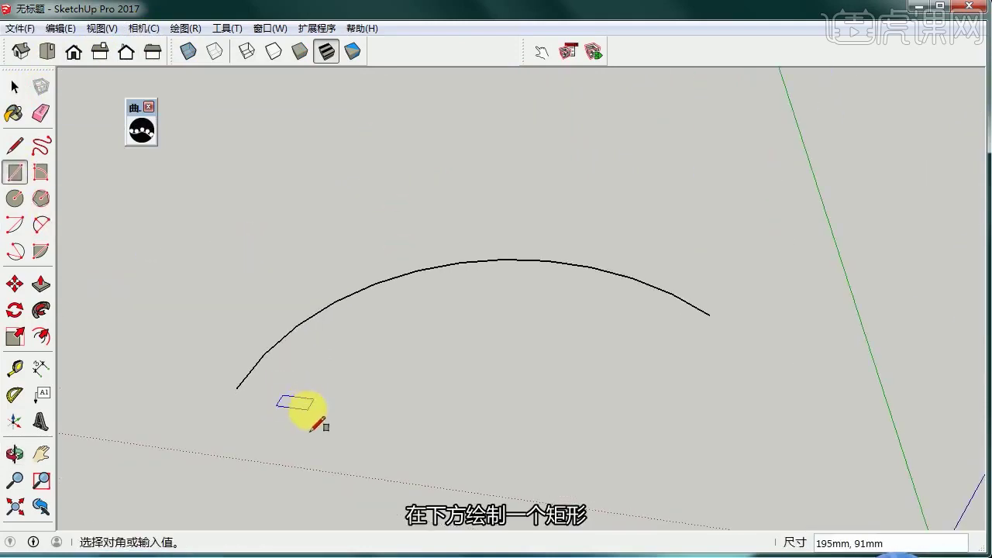
left_click(308, 410)
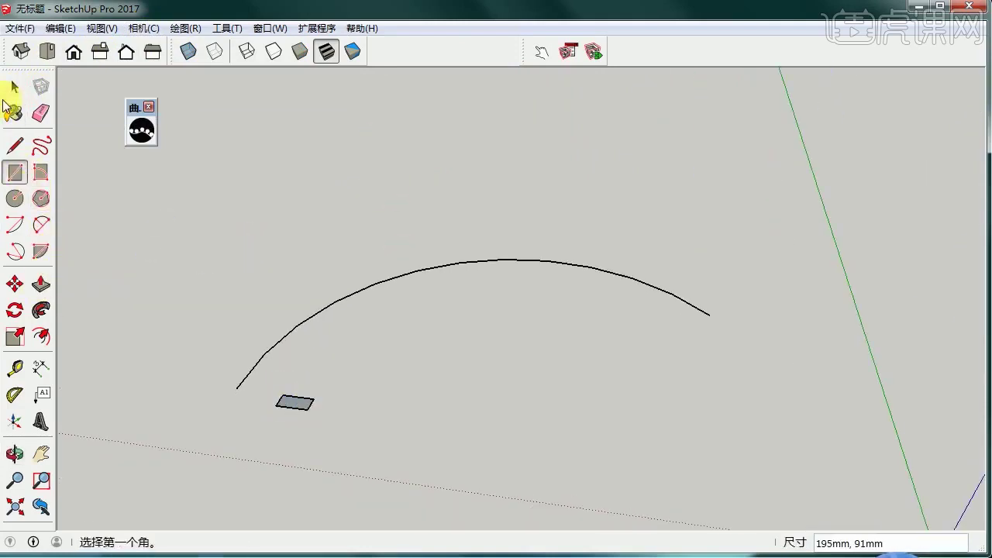
left_click(17, 91)
double_click(294, 403)
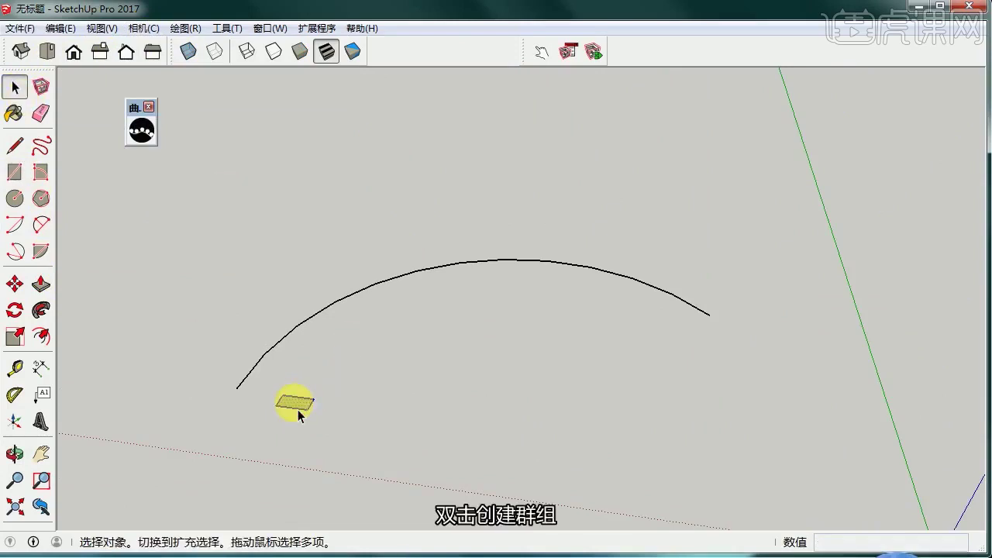
right_click(299, 410)
left_click(350, 536)
Push/Pull the rectangle upward inside its group to form a tall rectangular post, and leave the group
double_click(294, 401)
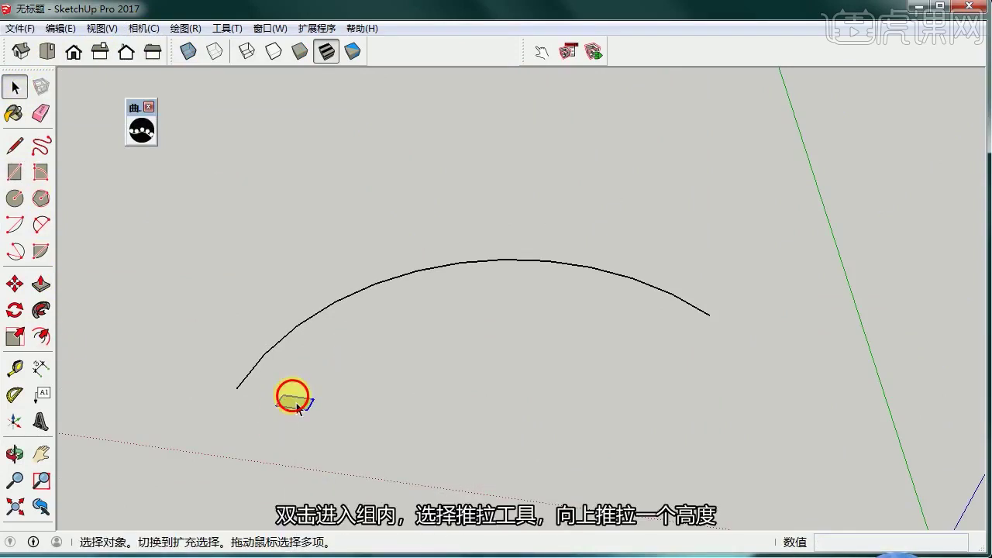
left_click(40, 285)
left_click_drag(289, 401, 272, 270)
left_click(310, 261)
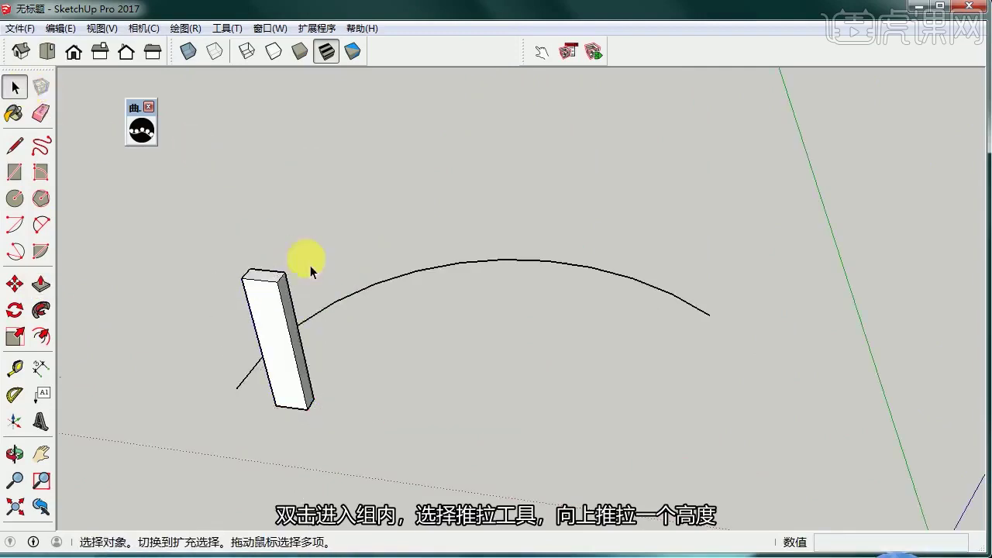
Move the post by its bottom corner onto the end point of the arc
left_click(266, 381)
left_click(15, 284)
middle_click_drag(388, 395, 458, 419)
left_click(454, 453)
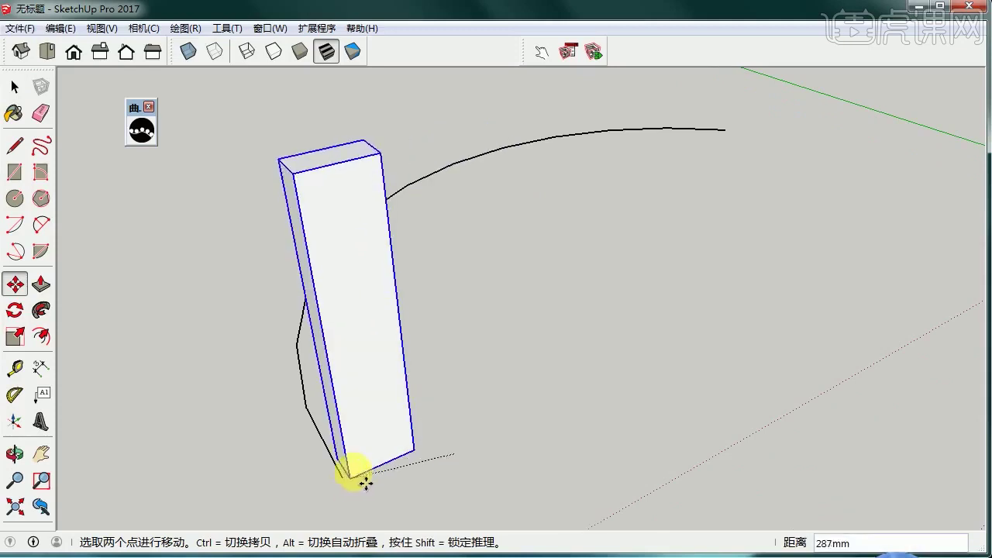
left_click(342, 477)
Rotate the post about its bottom corner so its base edge lines up with the arc's end segment
middle_click_drag(345, 478, 515, 485)
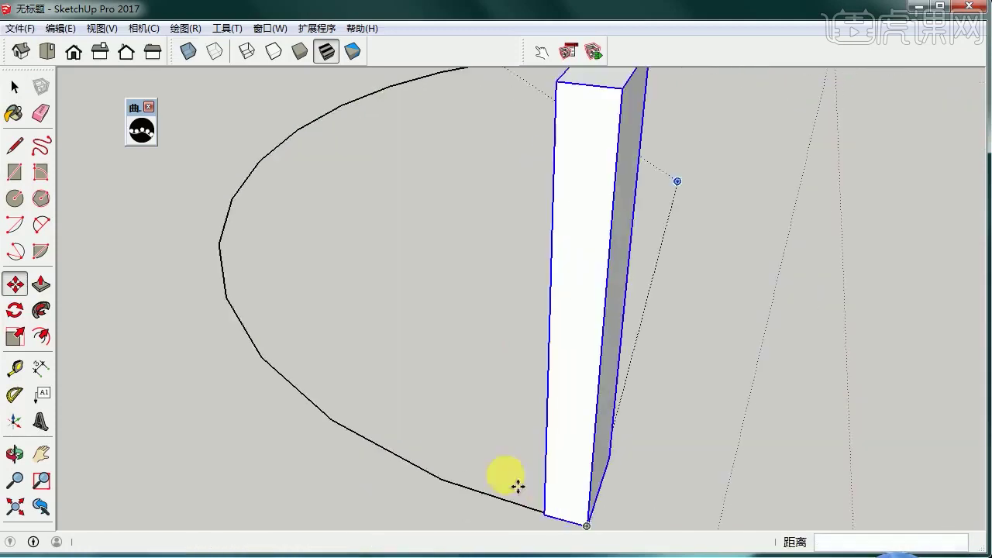
left_click(15, 311)
middle_click_drag(498, 394, 638, 403)
left_click(649, 400)
left_click(510, 370)
middle_click_drag(512, 372, 647, 386)
left_click(586, 351)
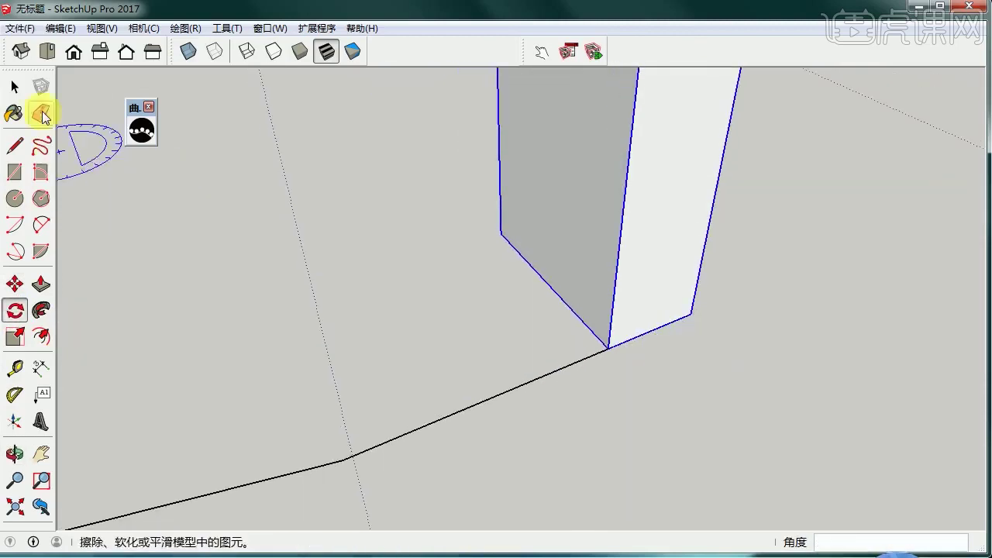
left_click(15, 87)
Array the post along the arc with the curve array plugin at 254 mm spacing, with alignment to the curve turned on
middle_click_drag(343, 166, 474, 256)
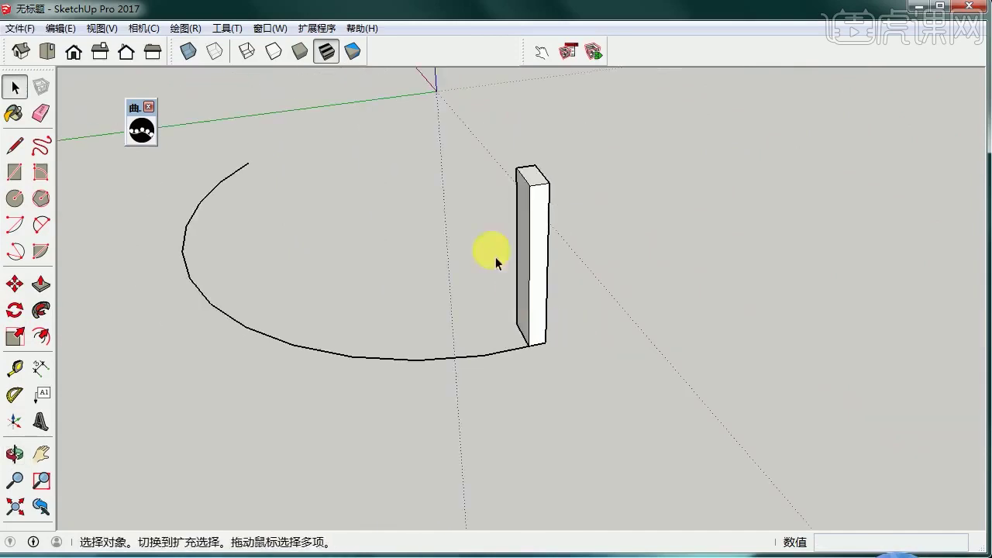
left_click(143, 130)
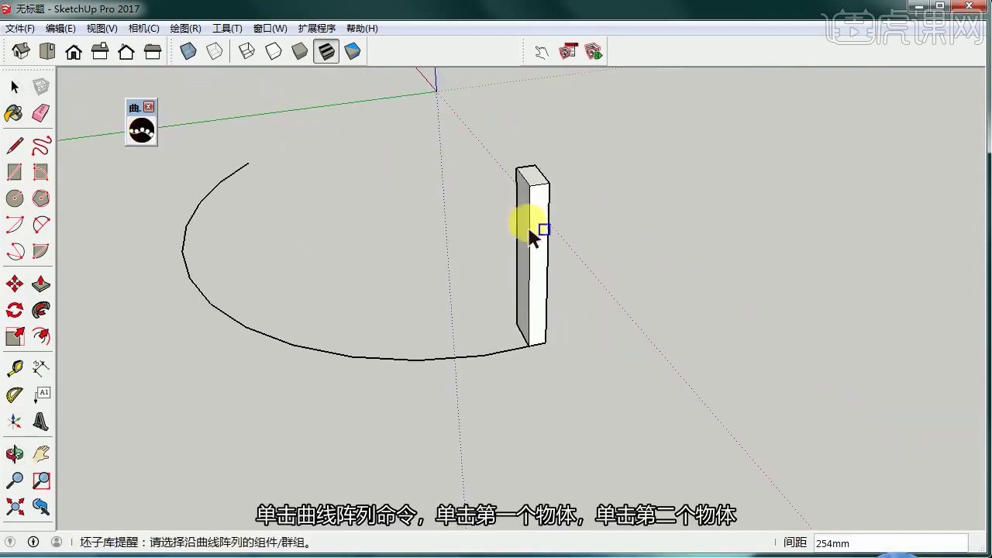
left_click(515, 352)
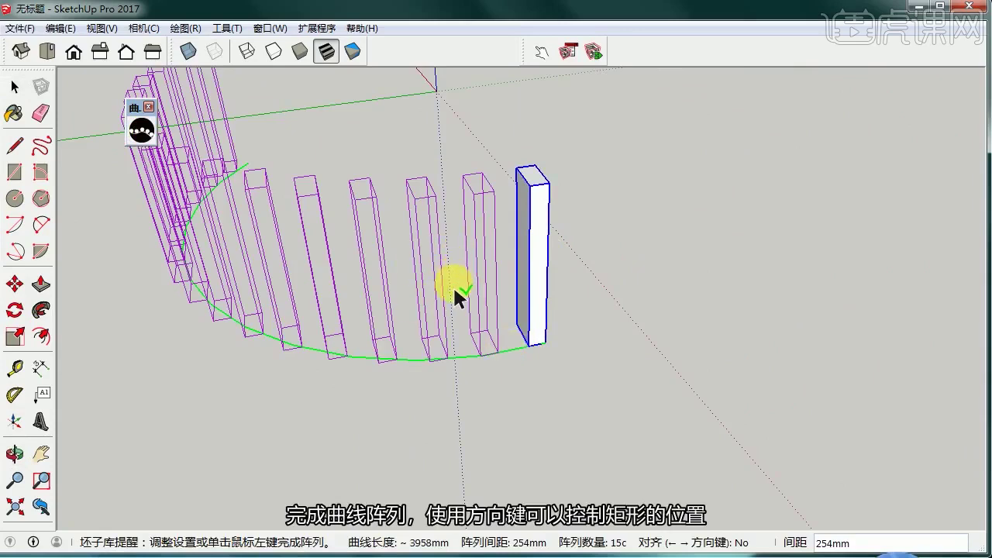
key("Right")
key("Right")
key("Right")
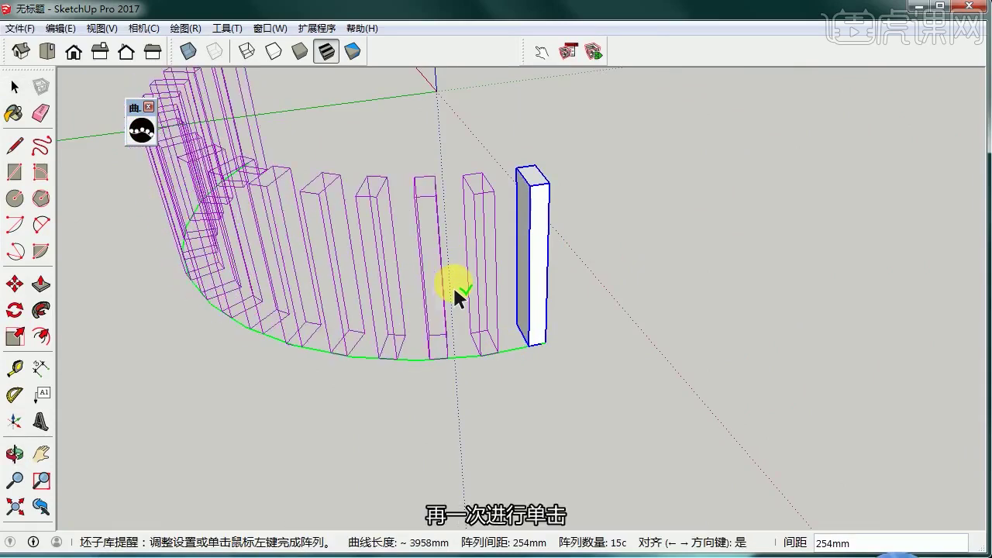
left_click(454, 290)
Try drawing a straight line about 1906 mm long in the empty area beside the arrayed posts
middle_click_drag(406, 190, 210, 260)
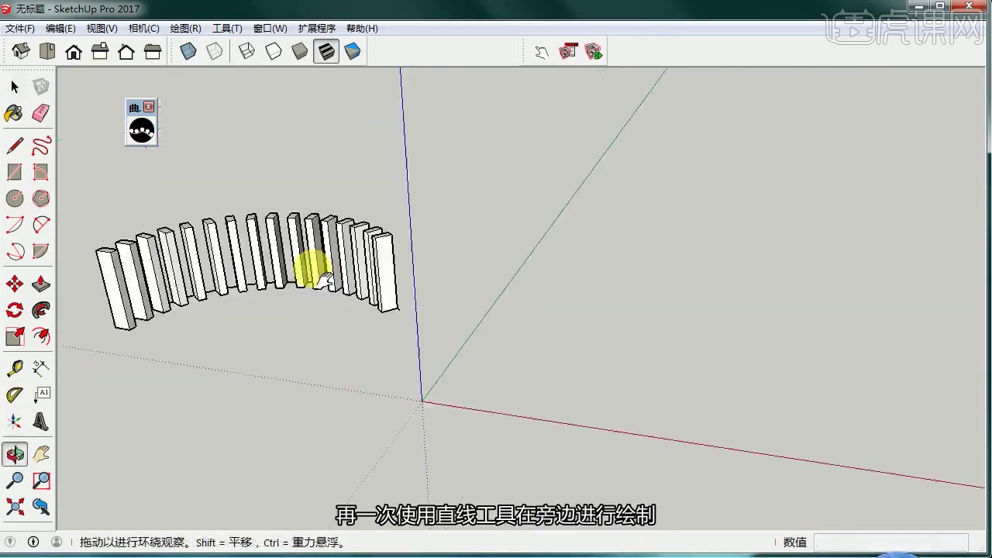
key("space")
left_click(13, 145)
middle_click_drag(513, 270, 380, 252)
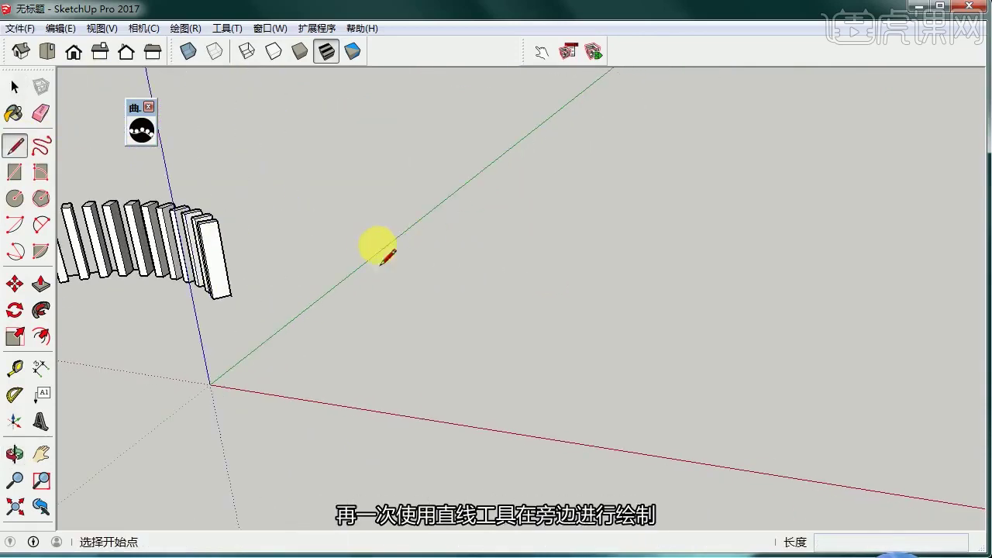
left_click(572, 255)
double_click(438, 243)
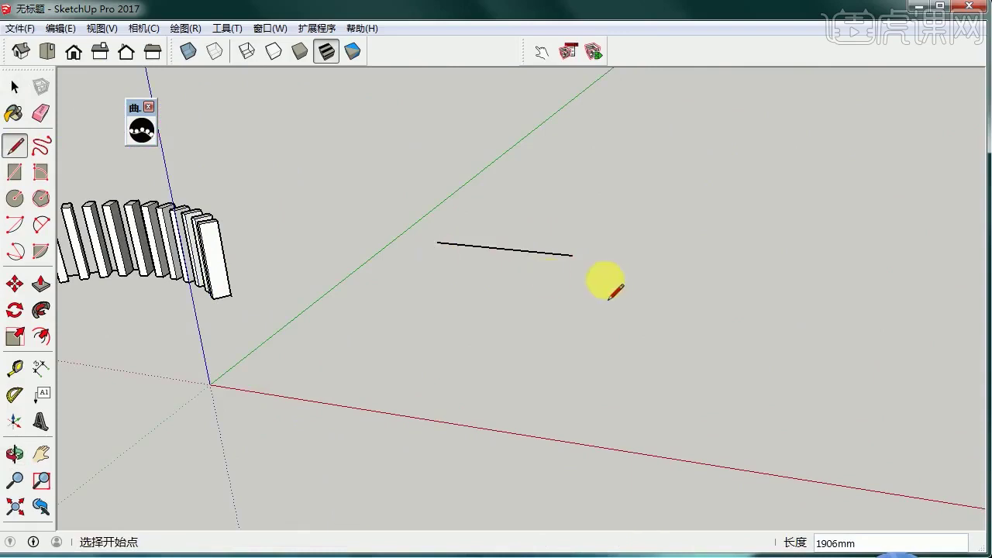
Switch the camera to parallel projection and show the model in top view
left_click(74, 52)
left_click(143, 28)
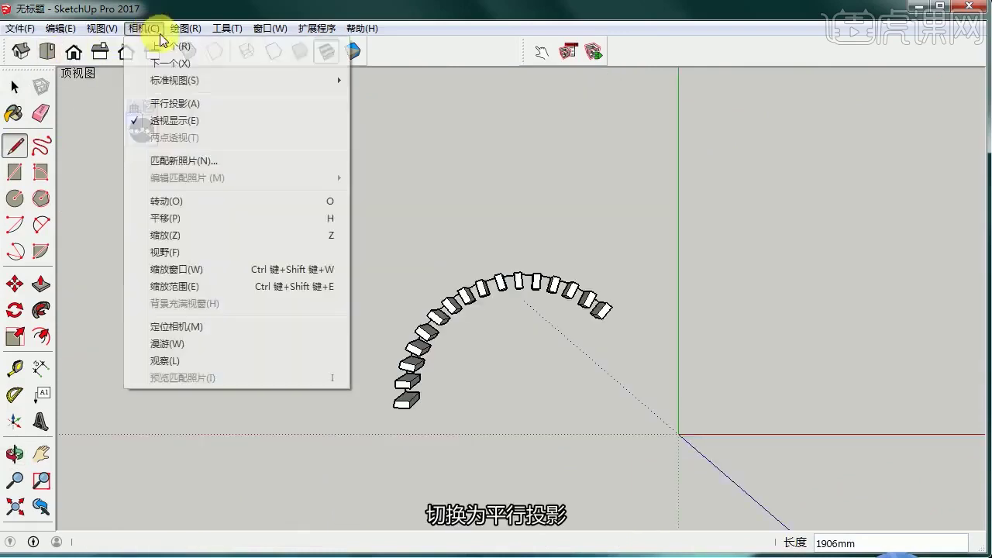
left_click(183, 100)
middle_click_drag(515, 233, 535, 287)
left_click(74, 52)
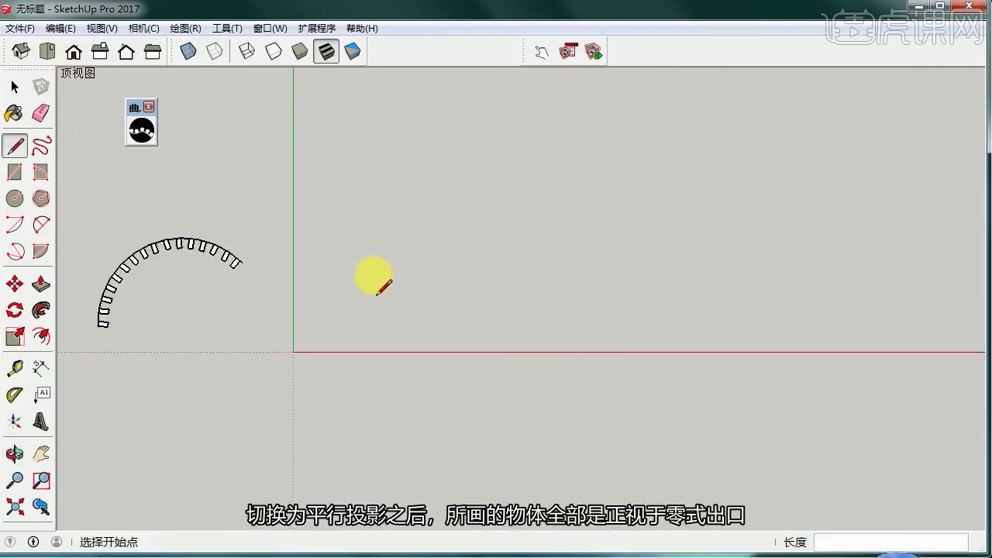
Draw a trial straight line about 2095 mm long in top view beside the array, and remove it
left_click(365, 246)
left_click(468, 223)
key("Escape")
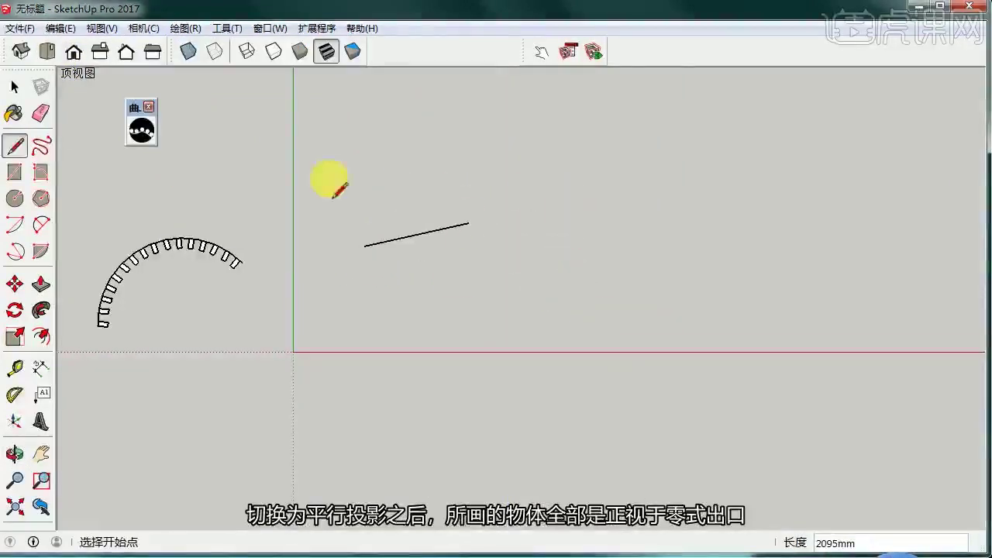
key("space")
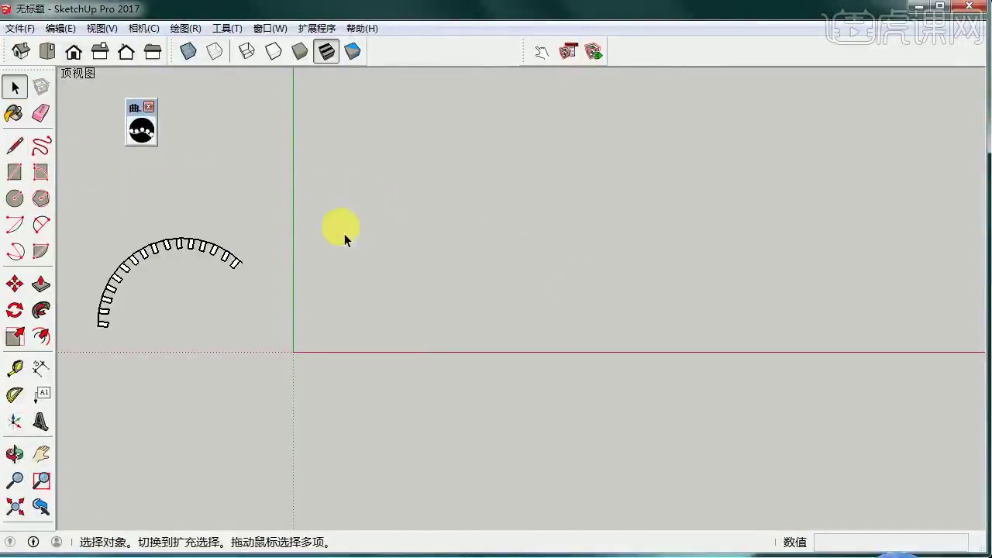
Draw a winding S-shaped freehand curve in the empty area beside the arrayed posts
left_click(41, 145)
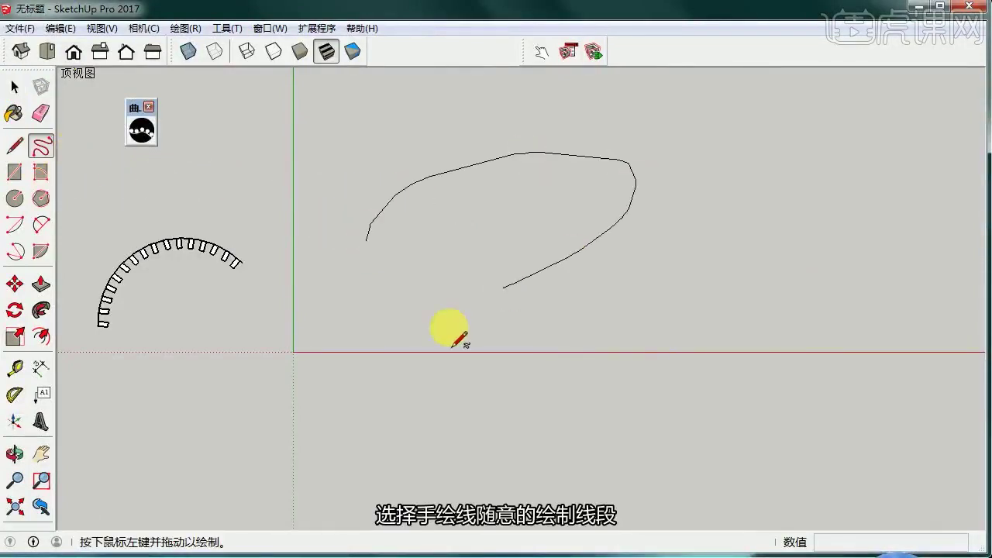
left_click_drag(799, 364, 693, 430)
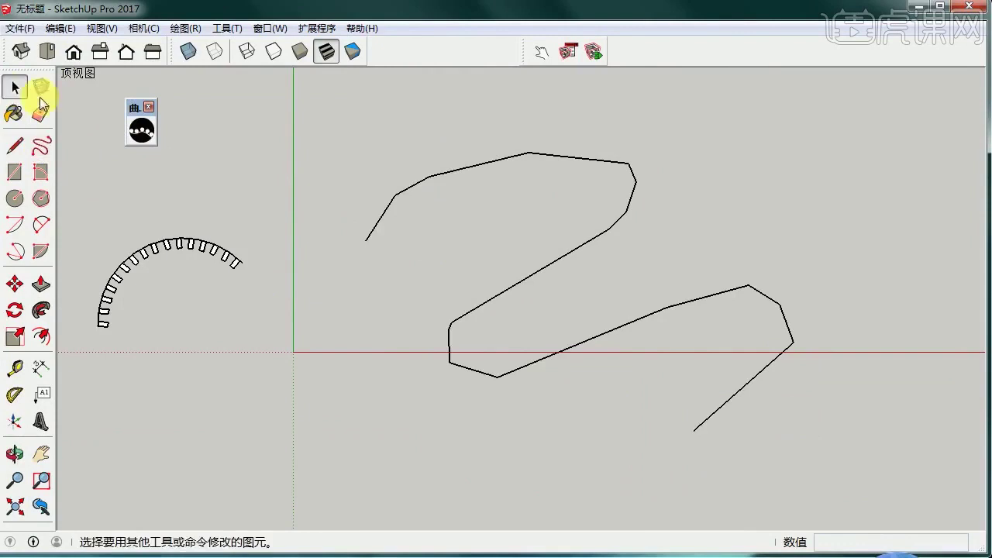
middle_click_drag(476, 262, 411, 279)
Draw a rectangle about 340 × 210 mm next to the upper starting end of the freehand curve
left_click(100, 55)
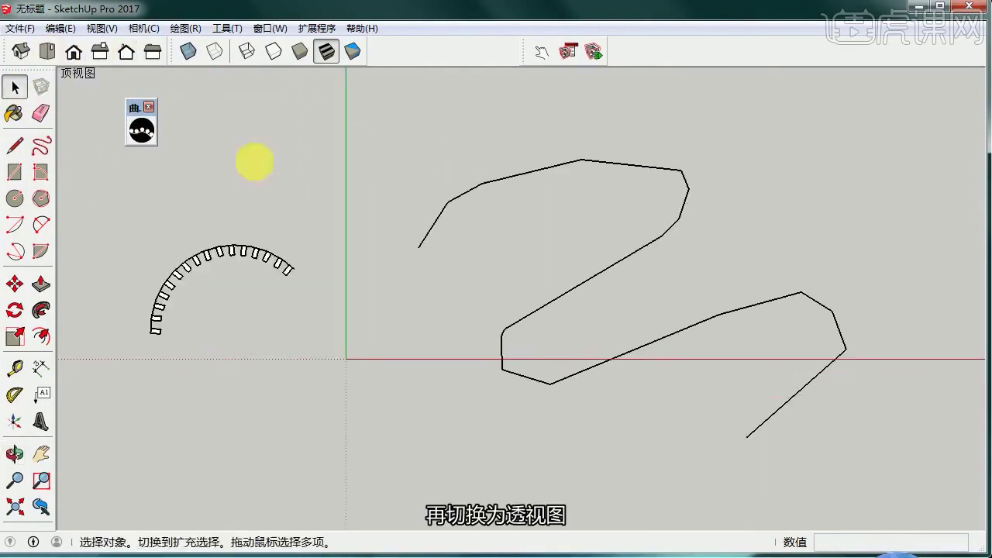
middle_click_drag(535, 248, 341, 191)
scroll(518, 182, "up", 3)
left_click(17, 177)
scroll(233, 312, "up", 1)
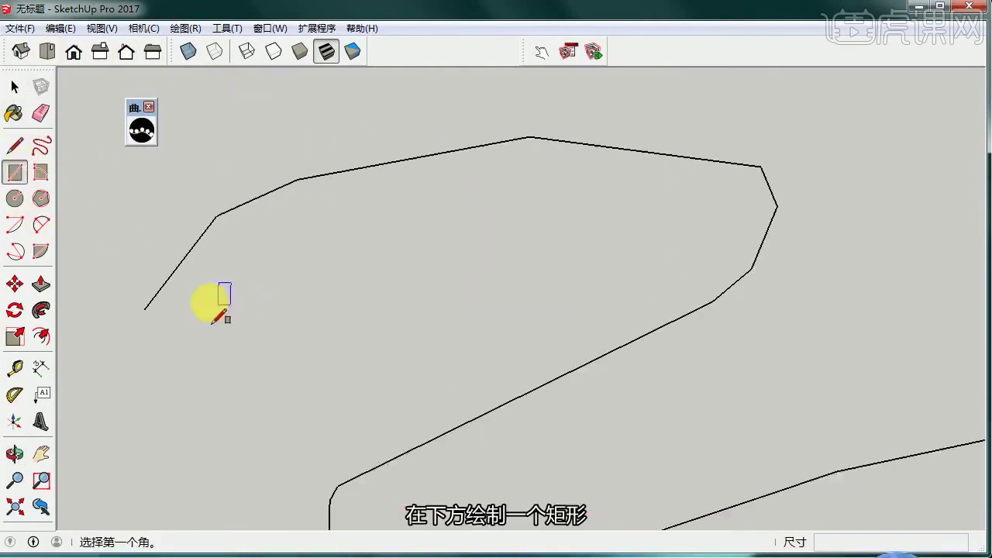
scroll(198, 308, "up", 1)
left_click(162, 310)
left_click(222, 338)
Switch the camera to perspective display and make the new rectangle a group
left_click(143, 28)
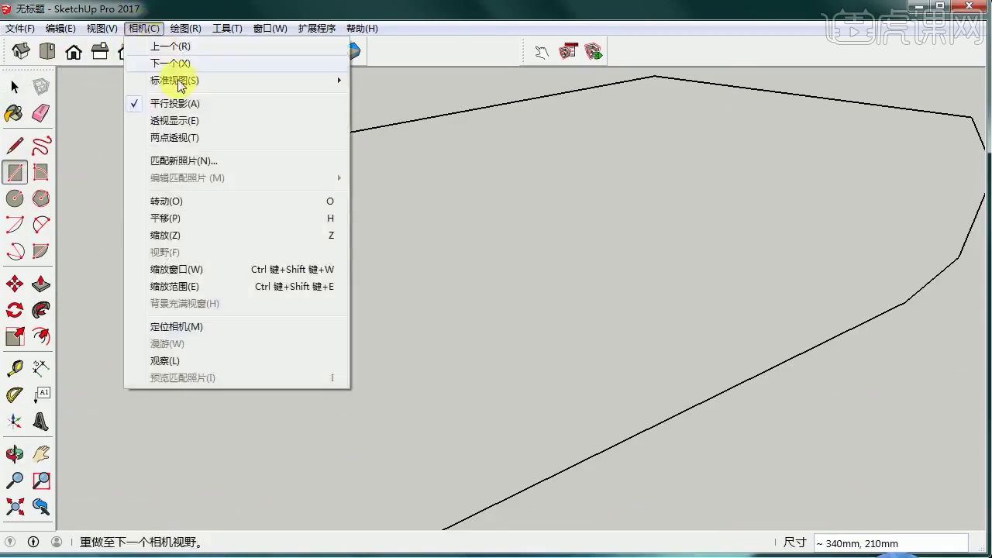
left_click(174, 121)
scroll(454, 321, "up", 3)
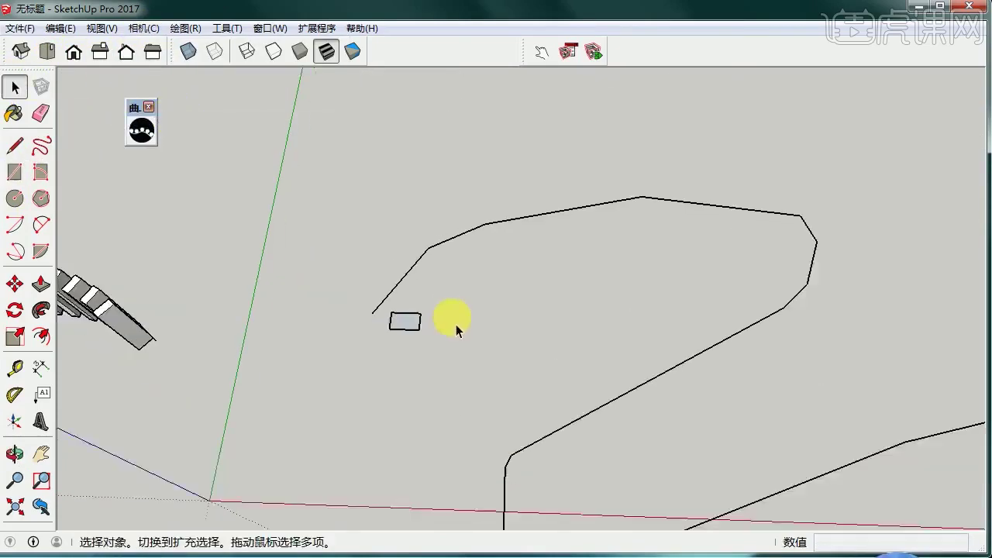
double_click(388, 330)
right_click(389, 333)
left_click(463, 469)
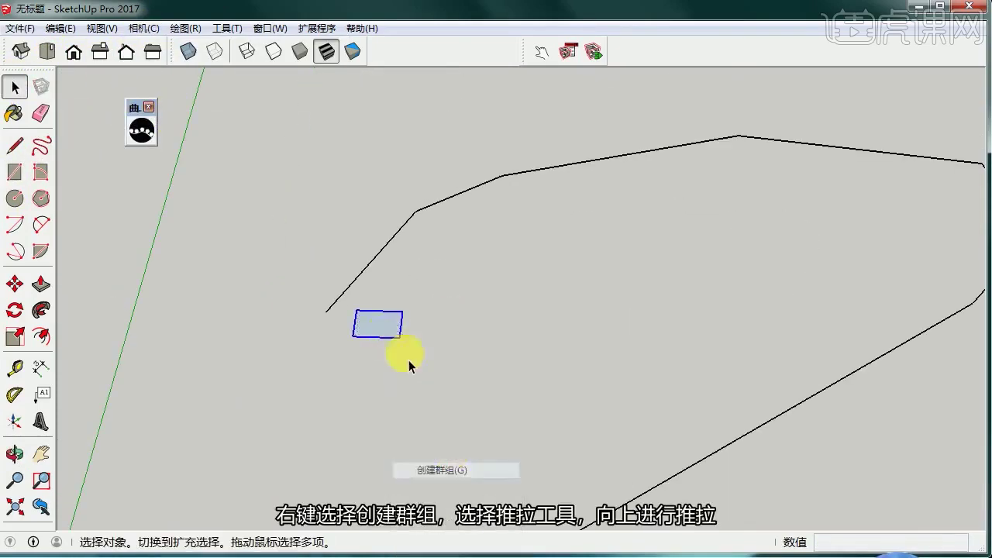
Push/Pull the rectangle inside its group up about 1597 mm to form a post, and leave the group
left_click(41, 285)
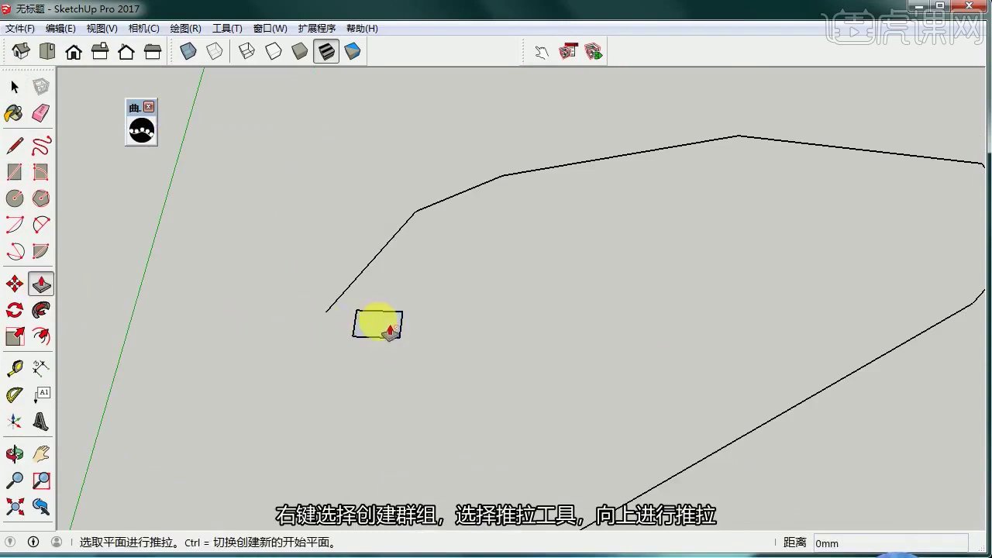
left_click(14, 87)
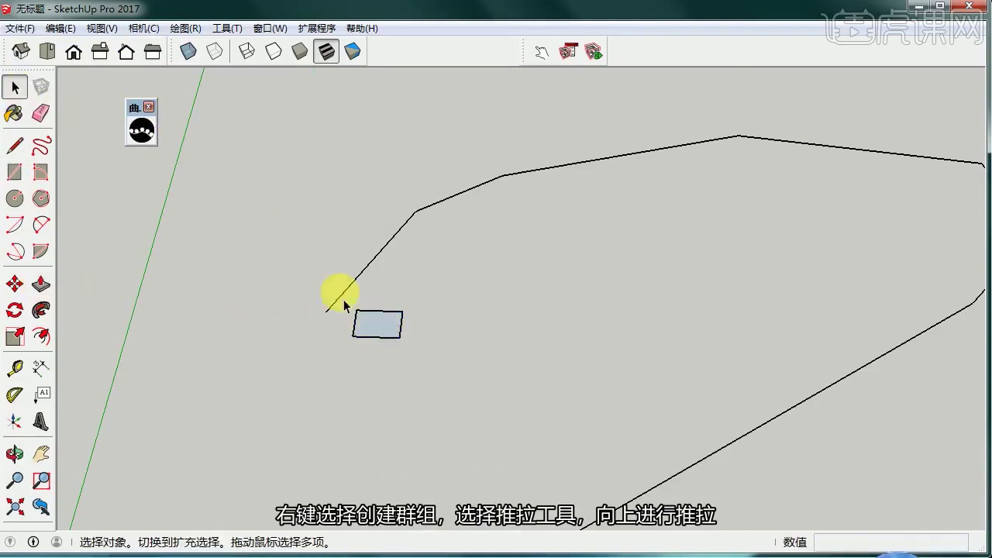
double_click(390, 341)
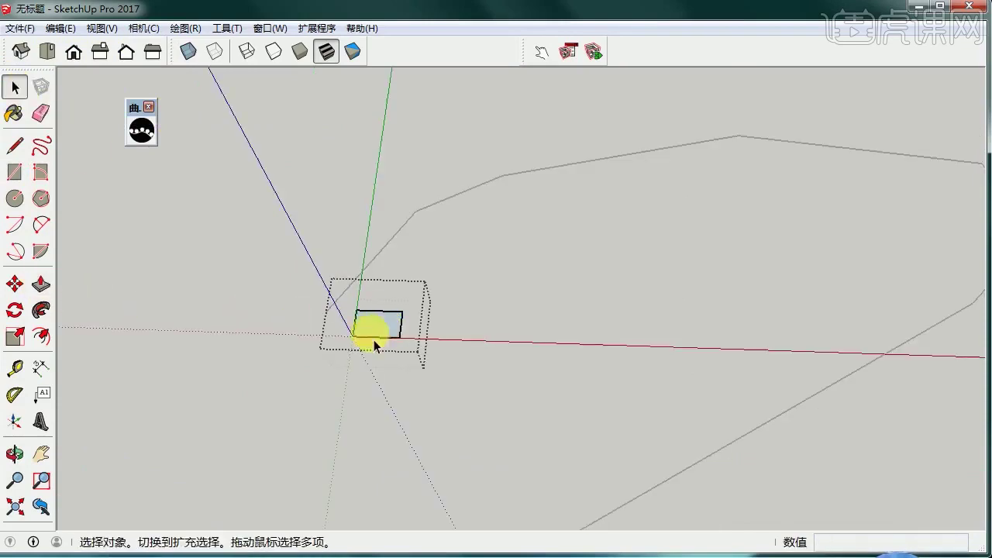
left_click(40, 285)
left_click_drag(358, 320, 314, 203)
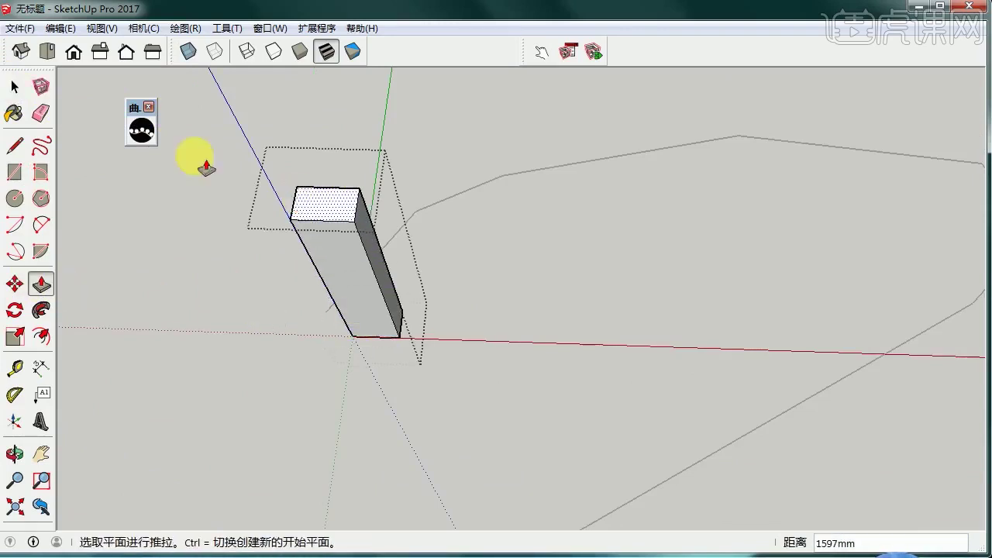
left_click(14, 87)
left_click(232, 116)
Move the new post by its bottom corner onto the starting end of the freehand curve
middle_click_drag(497, 286, 579, 212)
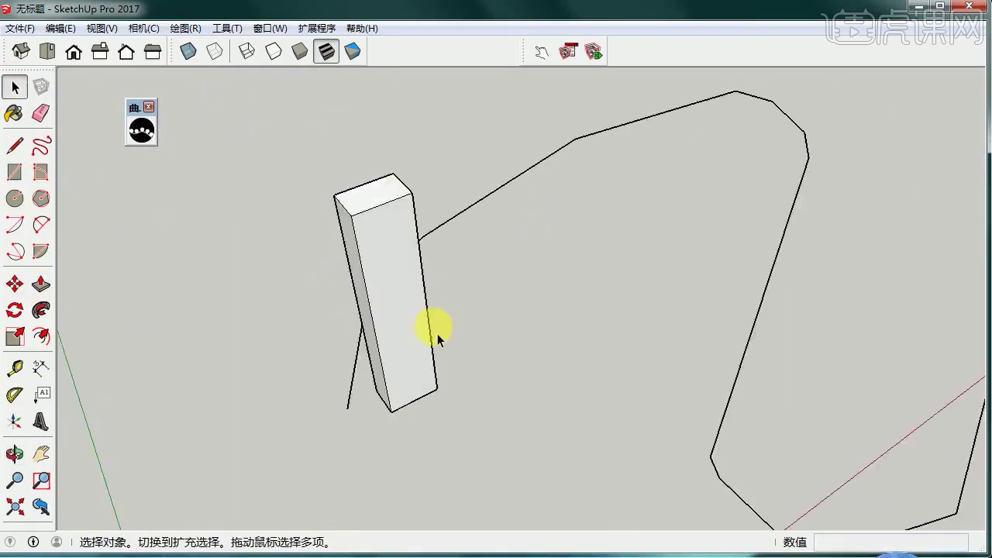
scroll(438, 338, "up", 2)
left_click(394, 412)
middle_click_drag(394, 414, 483, 346, "shift")
left_click(14, 286)
scroll(483, 394, "up", 2)
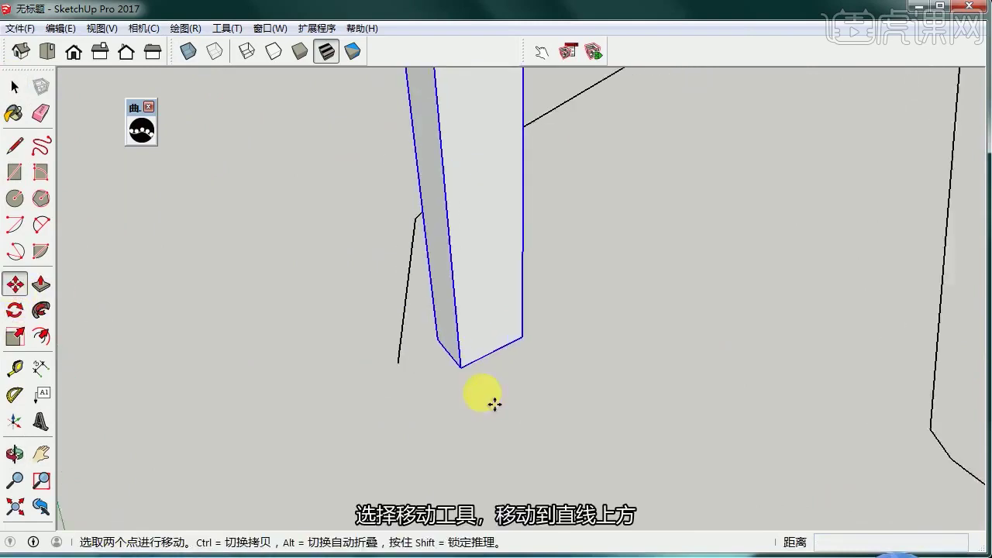
left_click(455, 363)
left_click(382, 359)
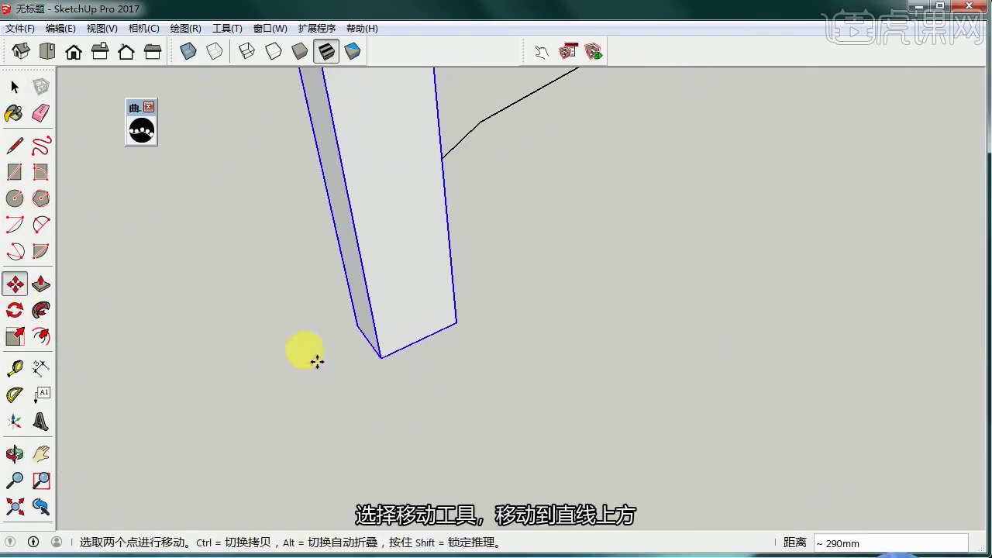
Rotate the post about 32.8° around its bottom corner so its base edge follows the freehand curve's first segment
left_click(14, 310)
middle_click_drag(335, 373, 535, 414)
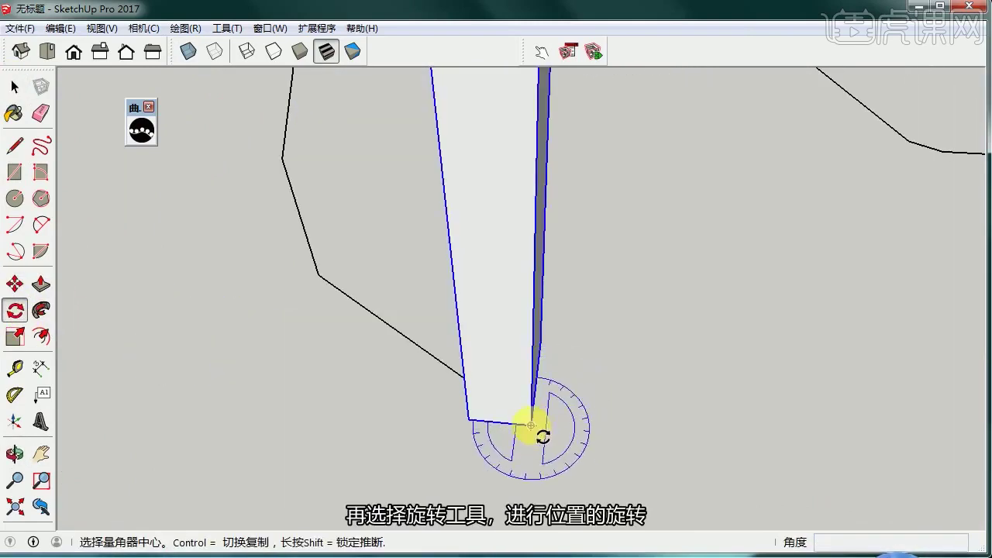
left_click(534, 429)
left_click(470, 422)
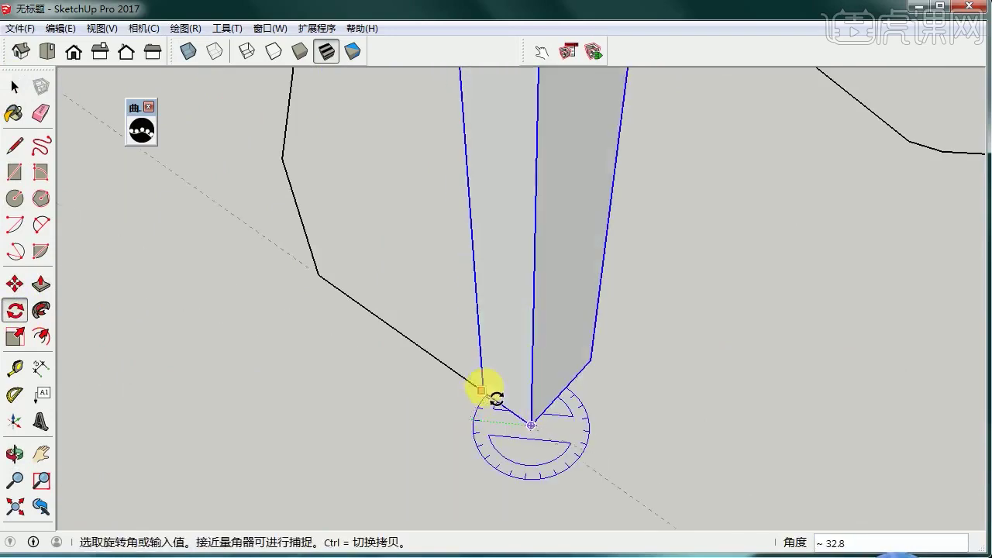
left_click(483, 389)
scroll(574, 374, "down", 2)
left_click(14, 88)
left_click(314, 231)
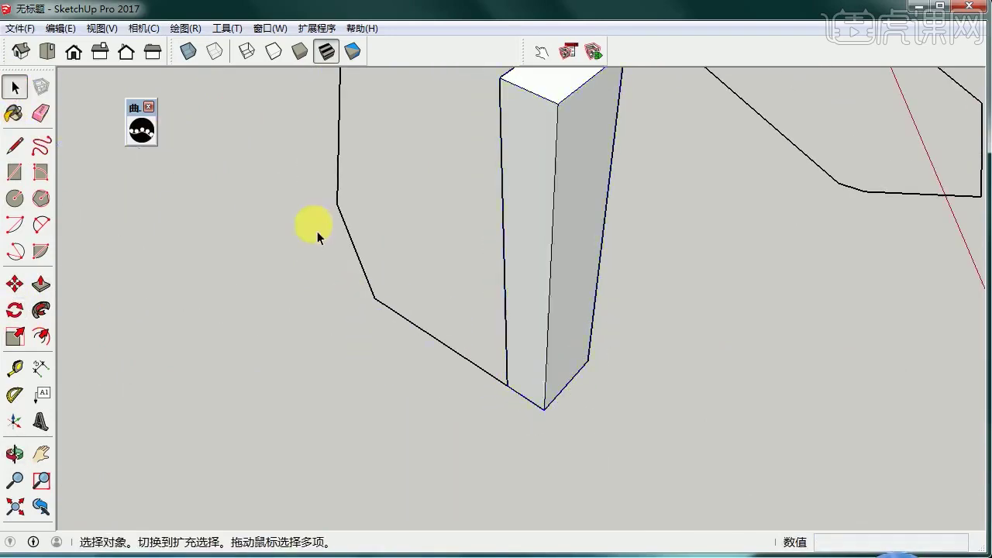
Array the post along the freehand curve with the curve array plugin at 254 mm spacing, toggling the alignment option before placing the copies
scroll(317, 234, "down", 3)
middle_click_drag(434, 318, 458, 397)
left_click(141, 130)
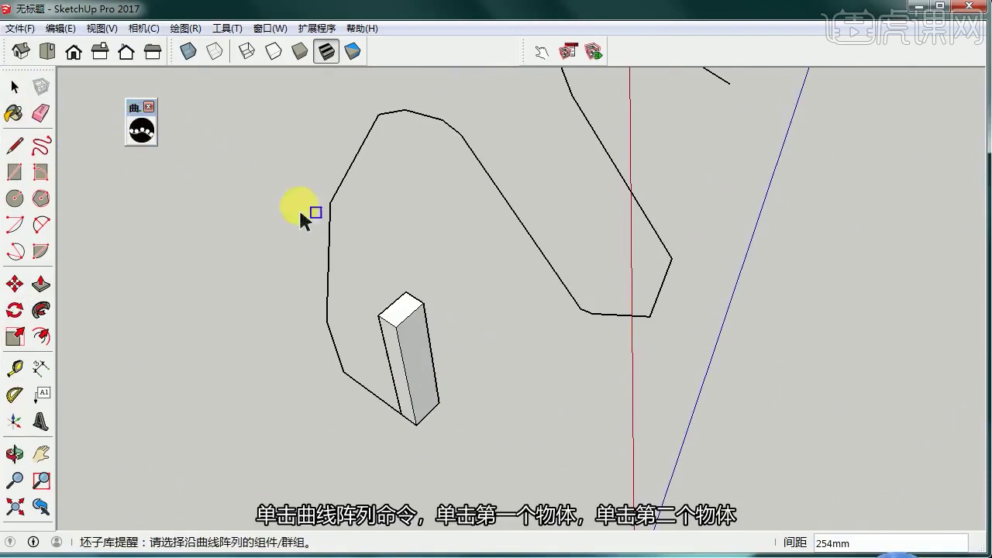
left_click(337, 353)
middle_click_drag(354, 328, 442, 360)
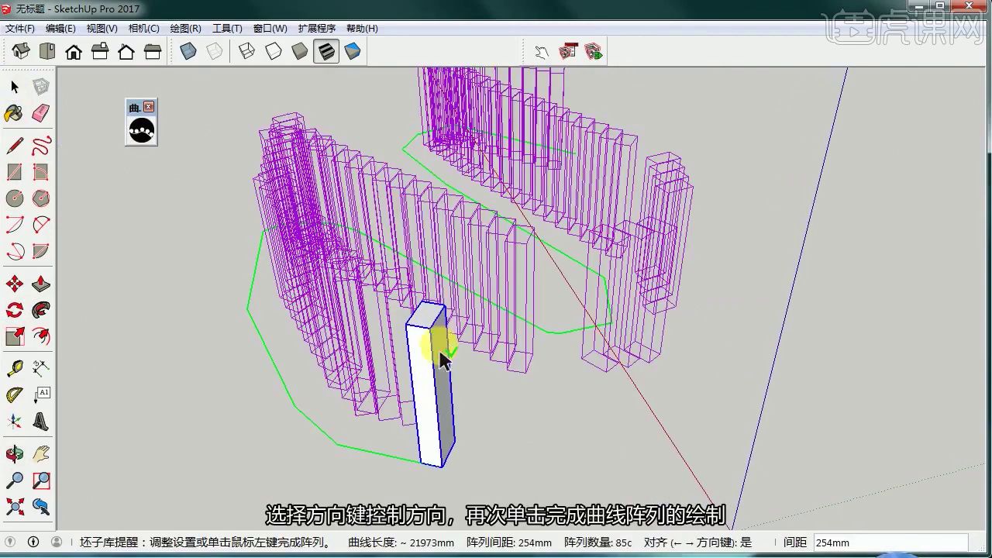
key("Right")
left_click(418, 363)
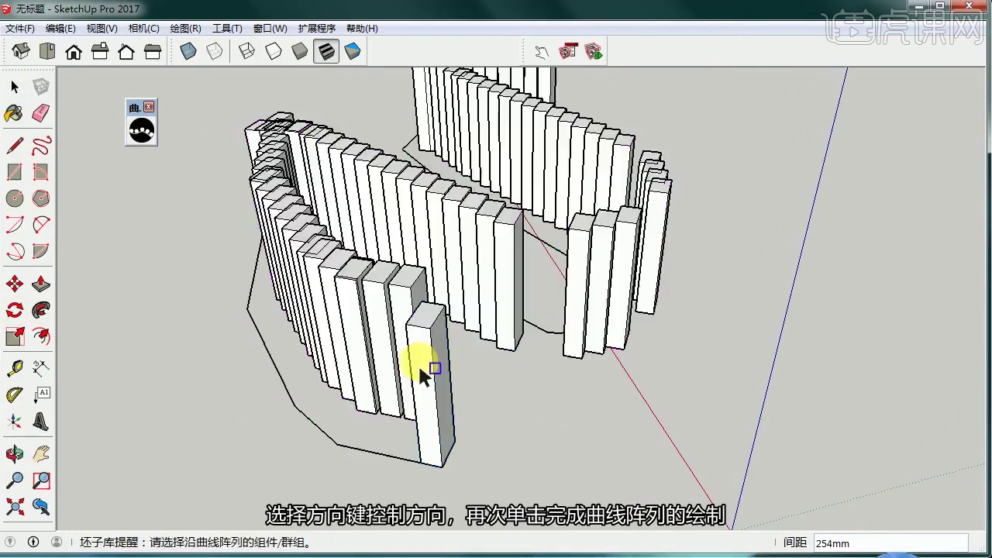
middle_click_drag(491, 365, 475, 215)
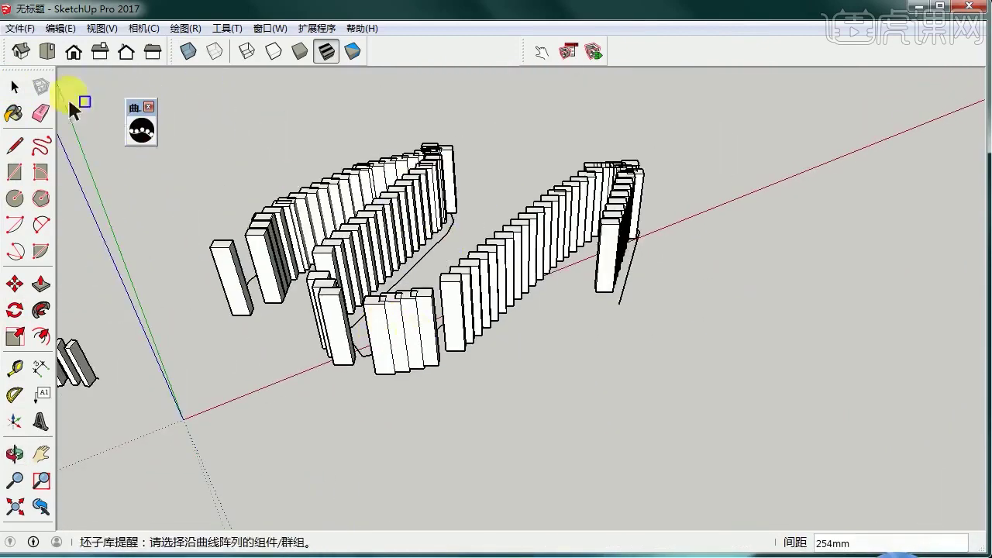
key("space")
In a top view with parallel projection, draw a rectangle about 11321 × 6879 mm on the red axis beyond the freehand curve's posts
middle_click_drag(270, 111, 126, 230)
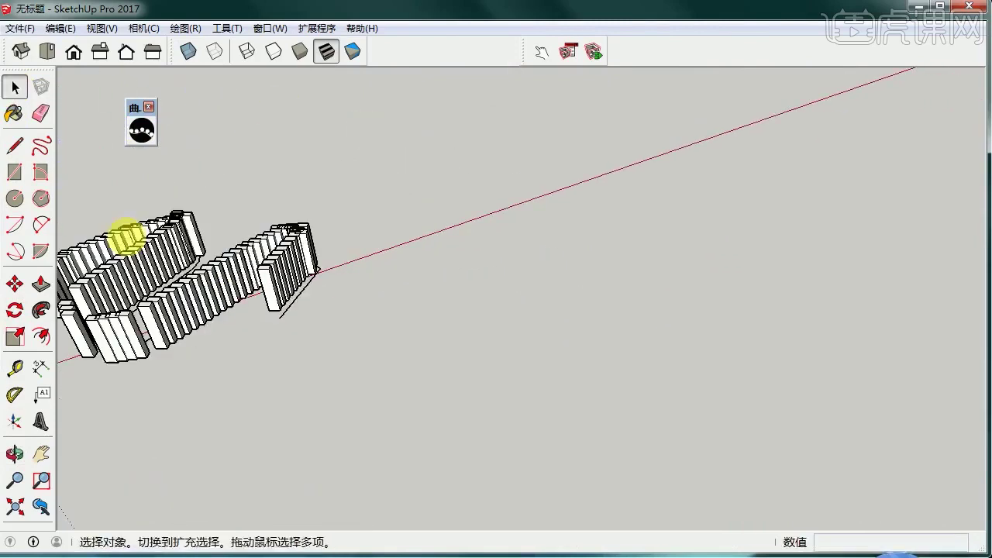
left_click(15, 173)
left_click(47, 51)
left_click(101, 29)
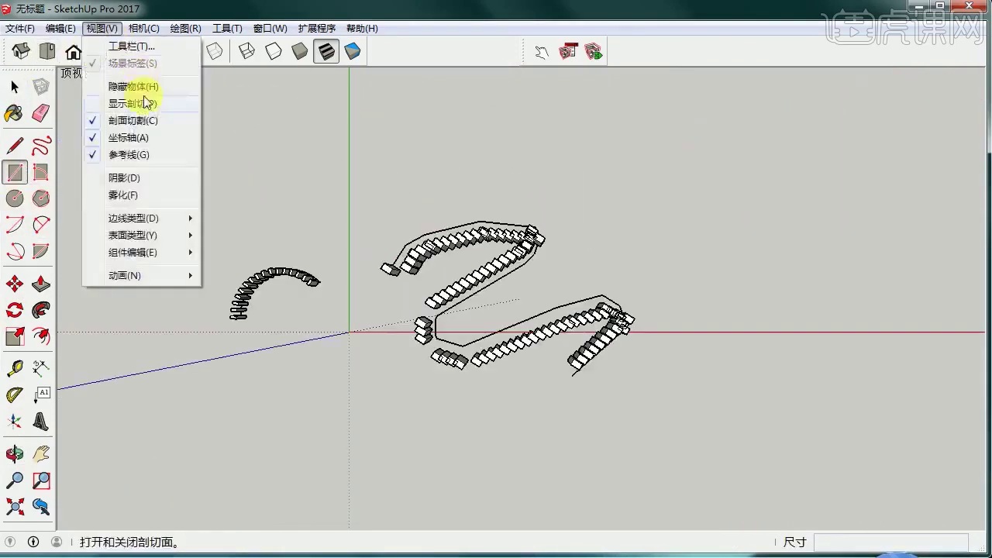
left_click(160, 102)
middle_click_drag(565, 259, 276, 304, "shift")
left_click(370, 246)
left_click(676, 432)
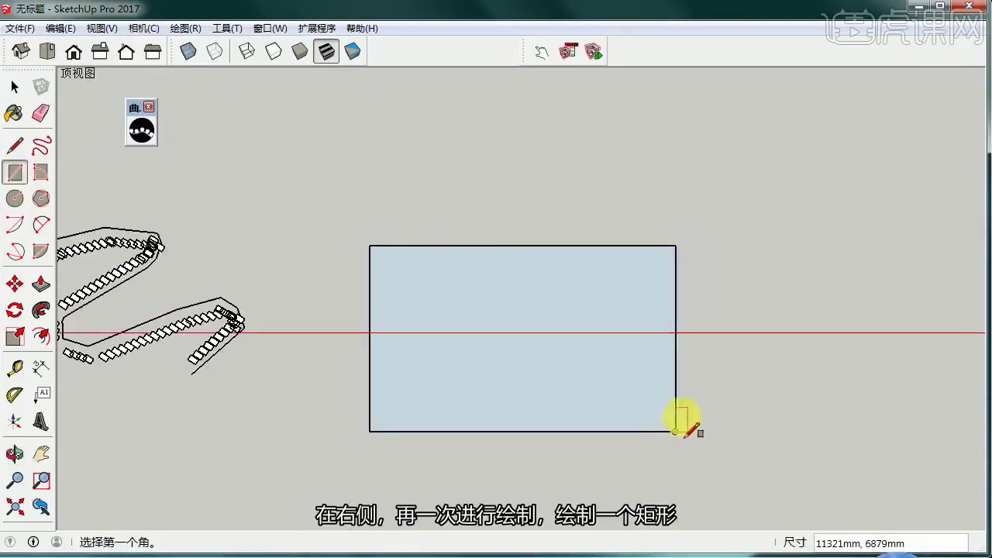
key("space")
Split the large rectangle into four quarters with lines joining the midpoints of its opposite edges
scroll(519, 330, "up", 2)
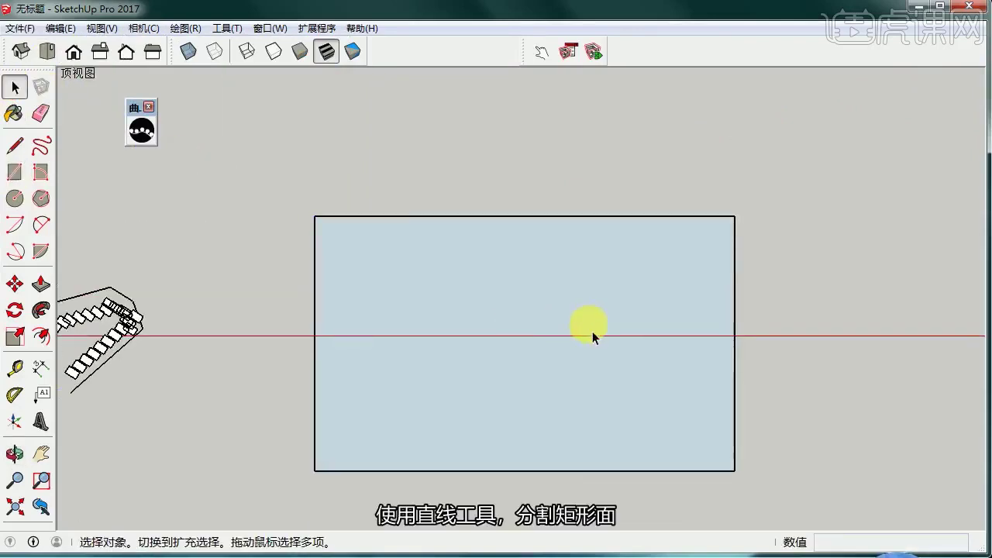
key("l")
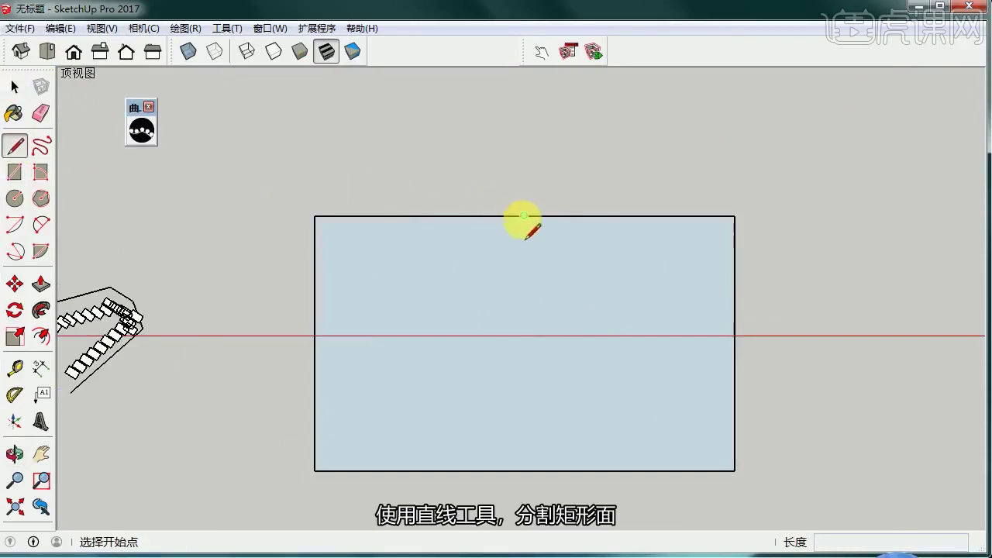
left_click(524, 215)
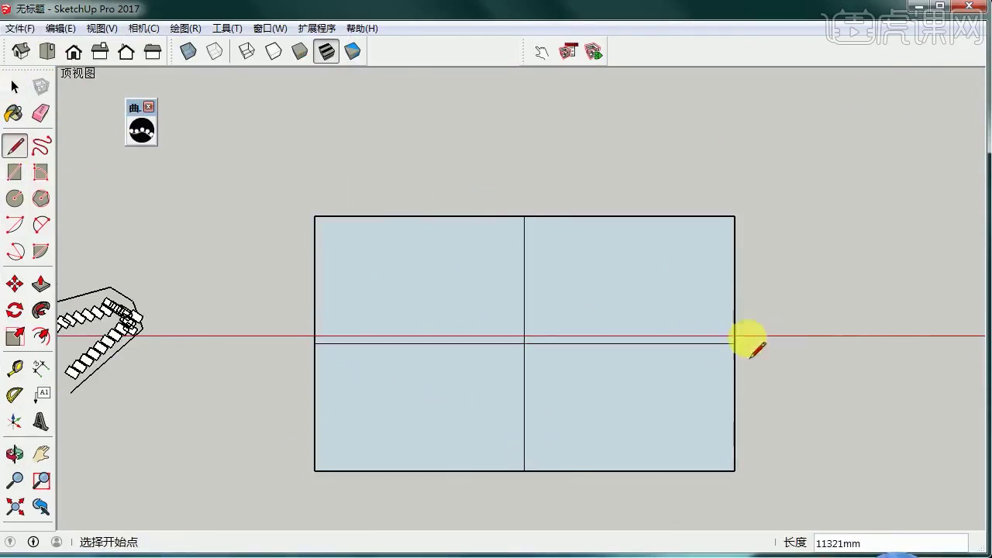
Draw two-point arcs across the rectangle's two left corners, from the long edges to the short edge's midpoint, bulging outward about 875 and 866 mm
left_click(44, 224)
left_click(420, 216)
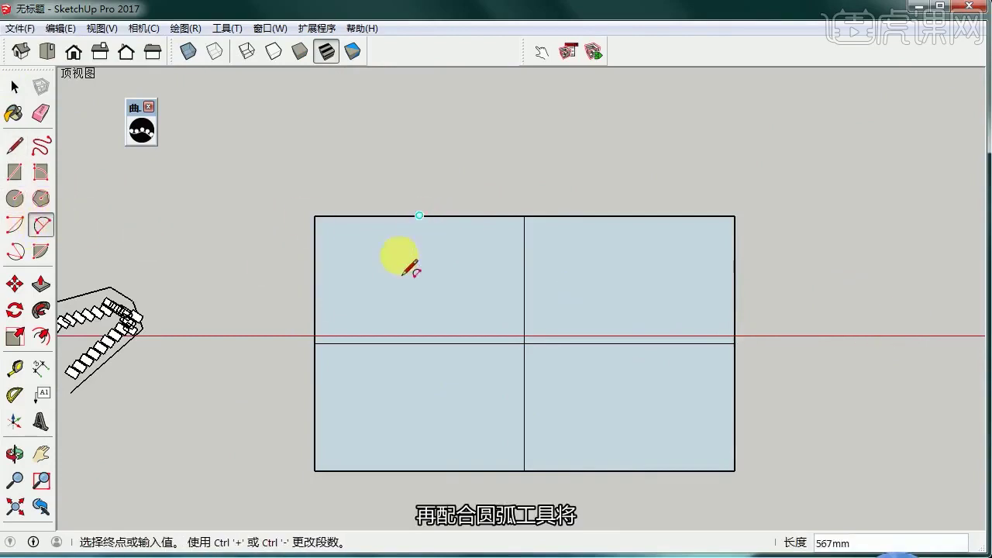
left_click(314, 343)
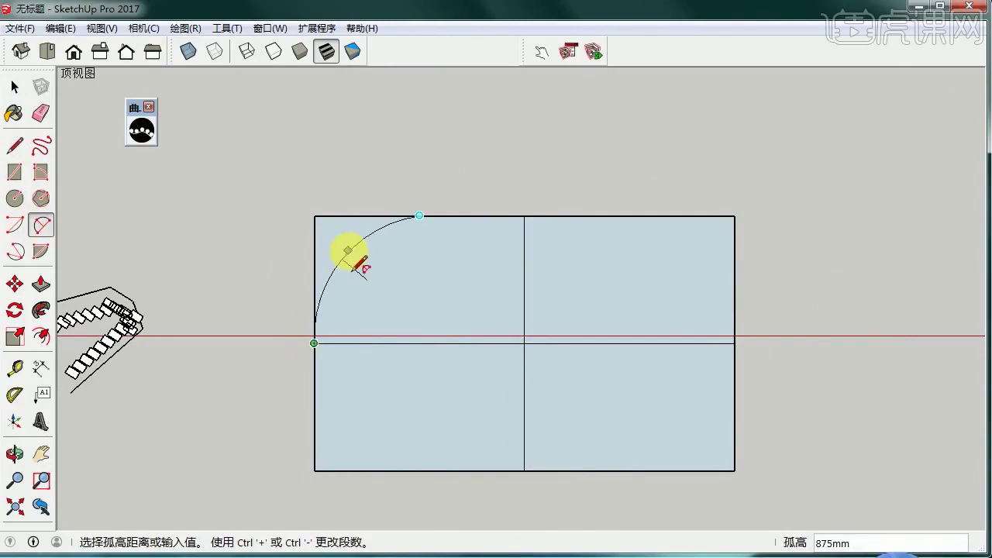
left_click(314, 343)
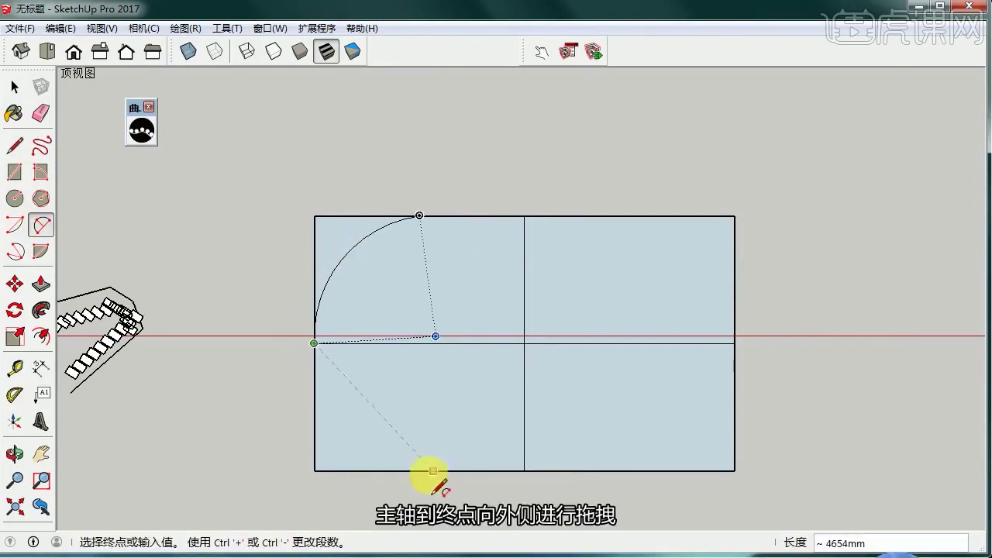
left_click(419, 471)
left_click(373, 457)
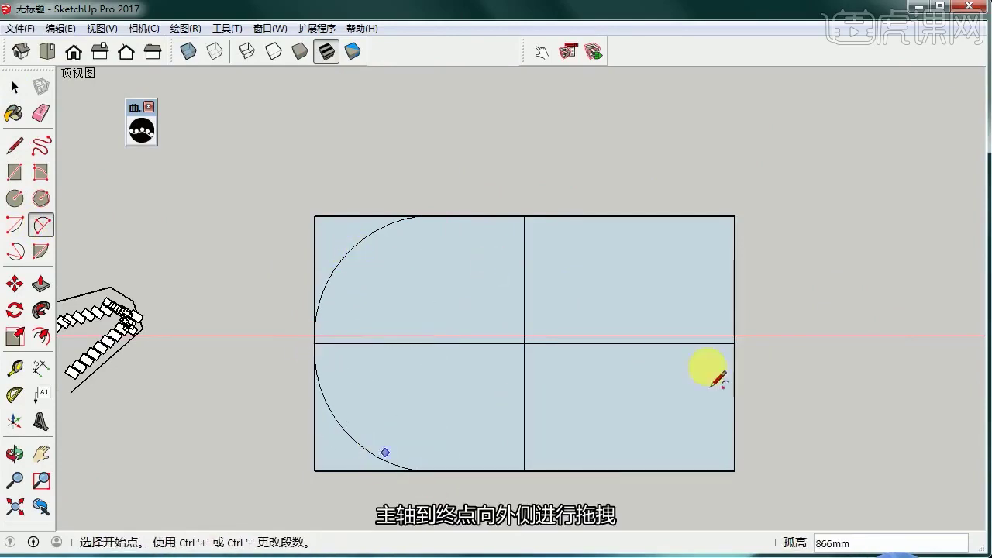
Draw two-point arcs across the rectangle's two right corners, meeting at the short edge's midpoint, bulging outward about 807 and 736 mm
left_click(630, 215)
left_click(734, 343)
left_click(729, 299)
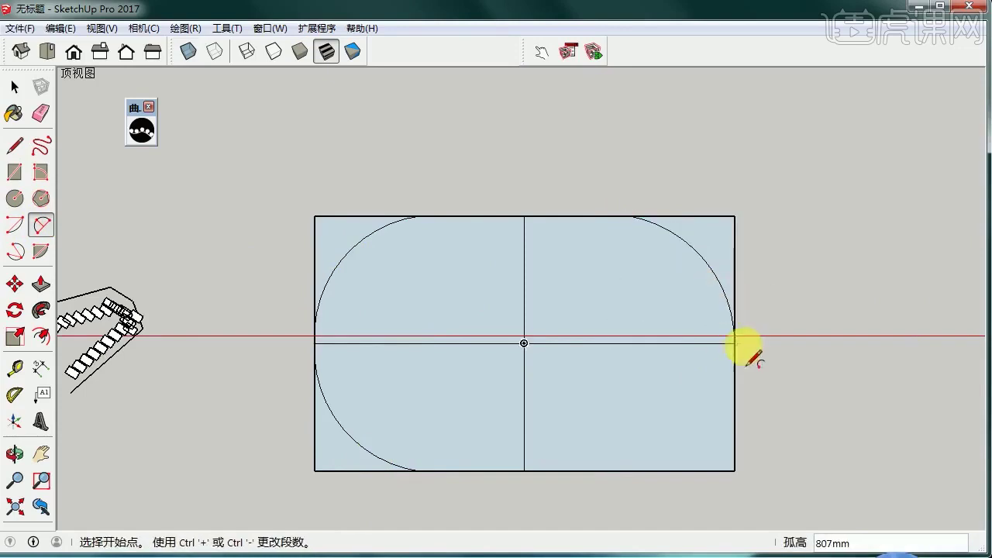
left_click(734, 343)
left_click(630, 470)
left_click(704, 419)
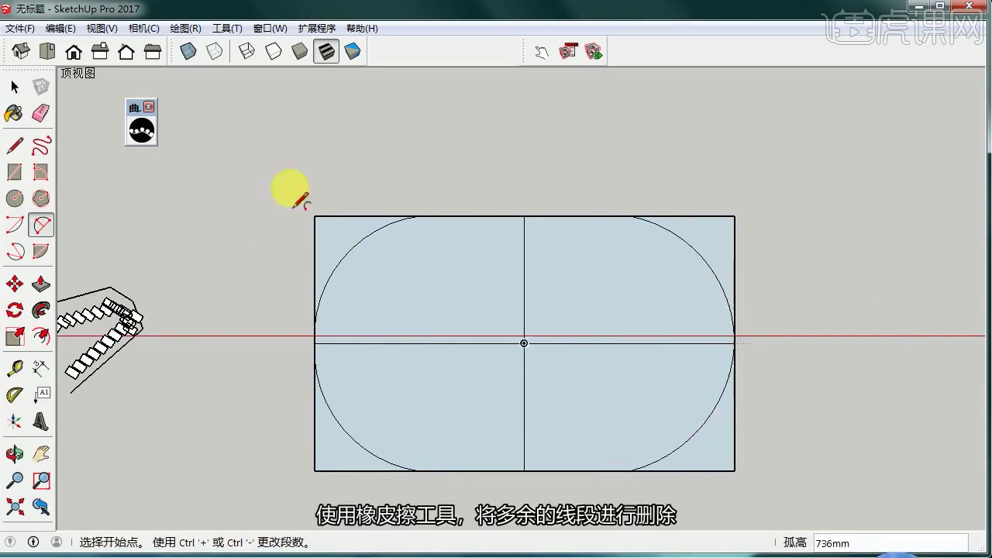
Erase the four leftover corner edges and the two middle dividing lines, leaving one rounded outline
left_click(41, 113)
left_click_drag(327, 238, 319, 280)
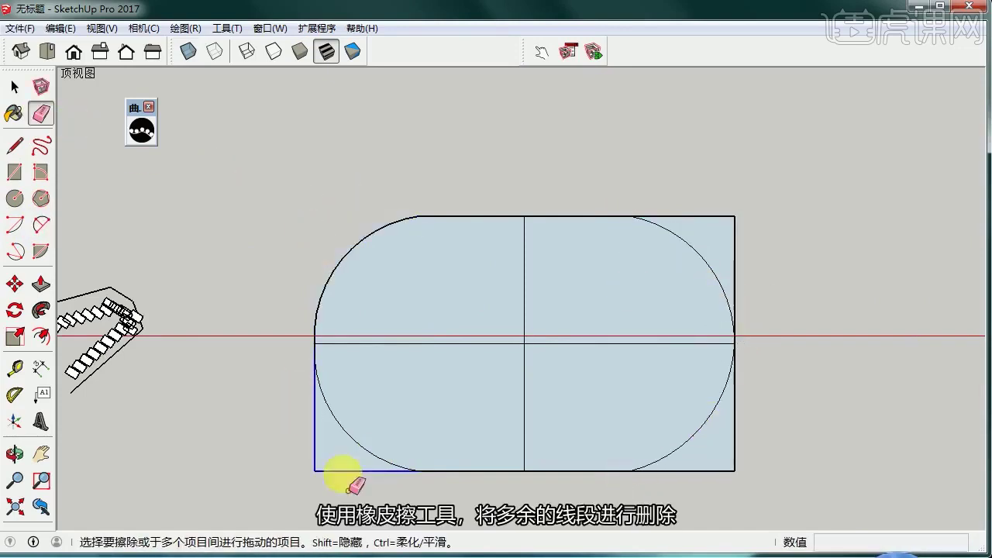
left_click_drag(342, 475, 364, 477)
left_click_drag(766, 455, 740, 225)
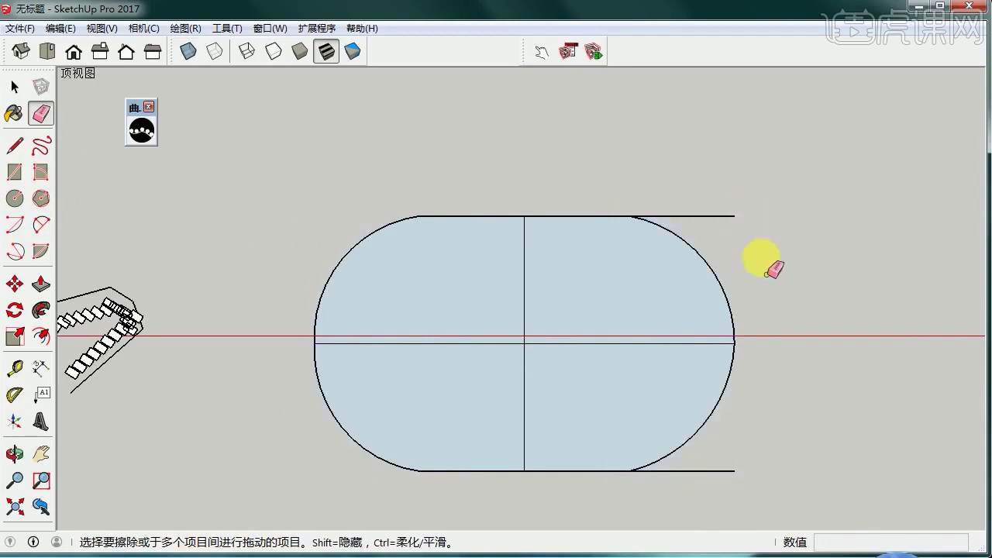
left_click_drag(760, 405, 712, 503)
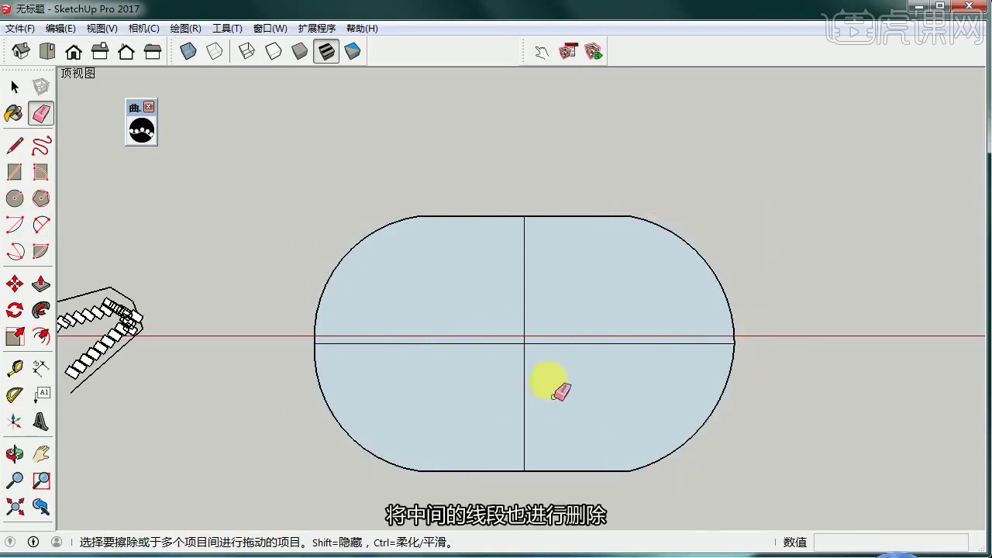
left_click(14, 87)
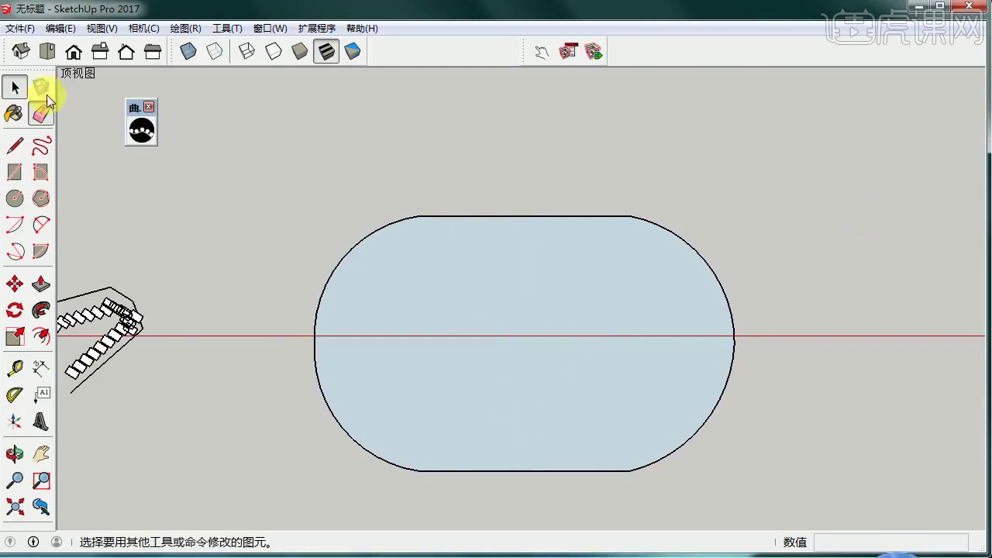
Switch the camera to perspective display and draw a circle of about 267 mm radius beside the rounded shape
middle_click_drag(446, 325, 474, 224)
left_click(61, 51)
left_click(103, 28)
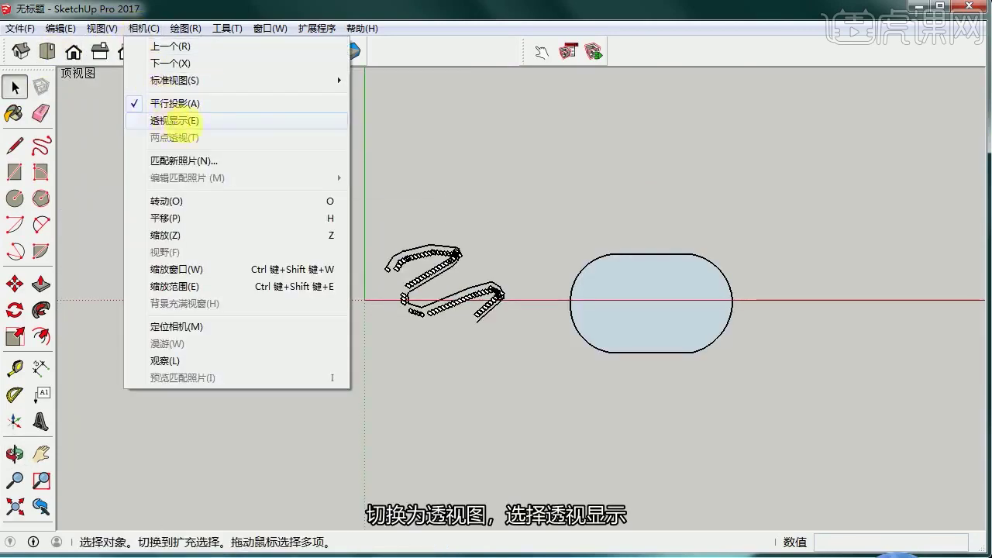
left_click(175, 120)
middle_click_drag(777, 325, 295, 239)
key("c")
scroll(532, 380, "up", 2)
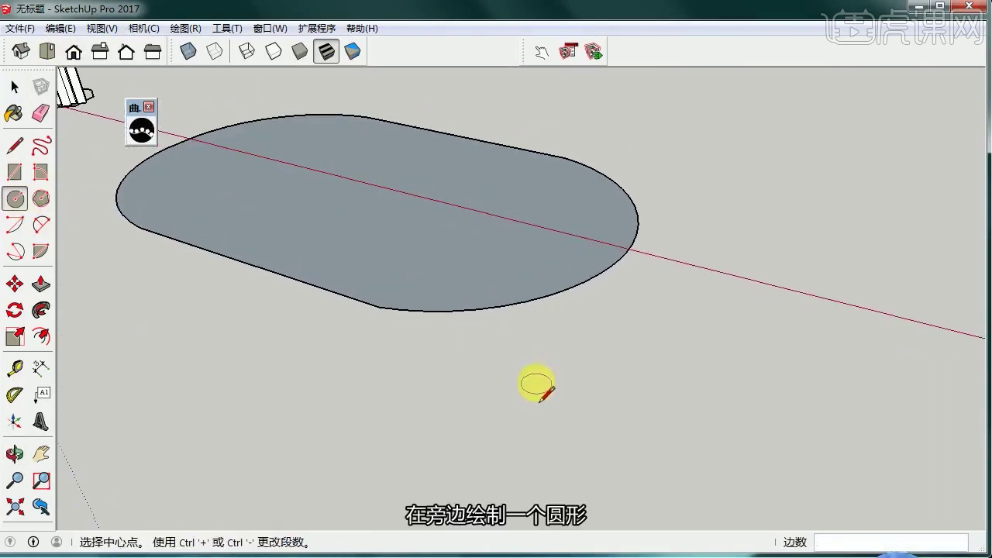
left_click(546, 386)
left_click(552, 391)
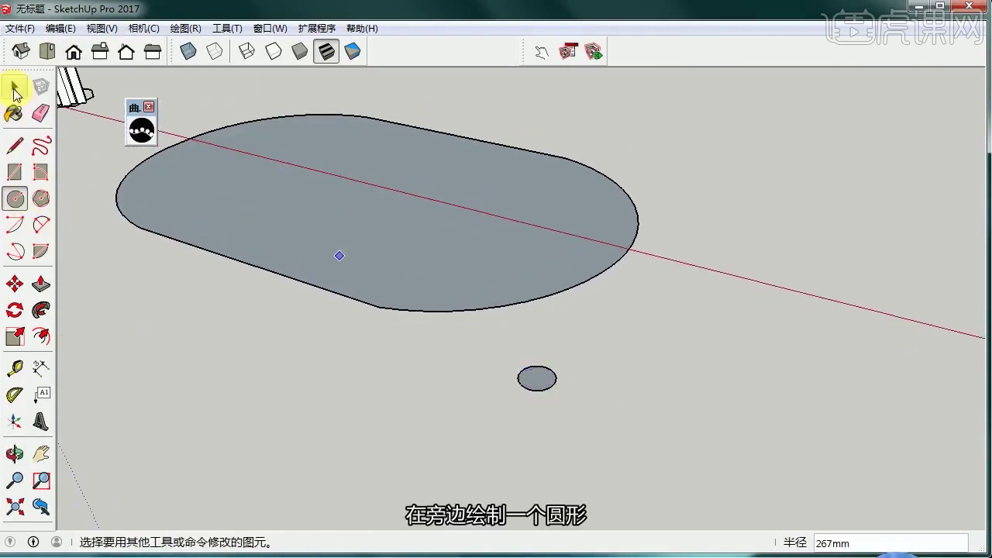
Make the circle's face and edge a group
double_click(543, 381)
right_click(546, 378)
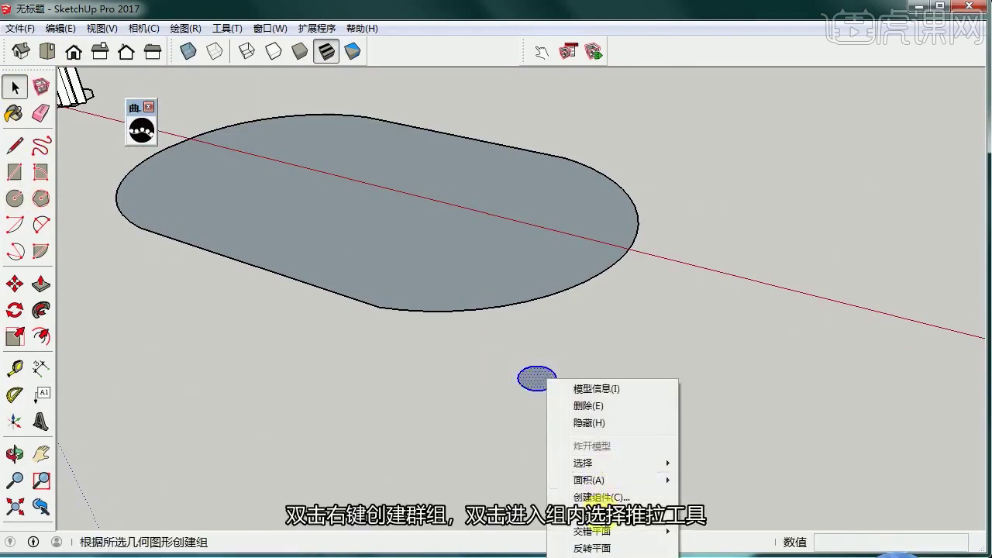
left_click(597, 514)
Push/Pull the circle inside its group up about 2981 mm to form a cylinder, and leave the group
double_click(535, 378)
key("p")
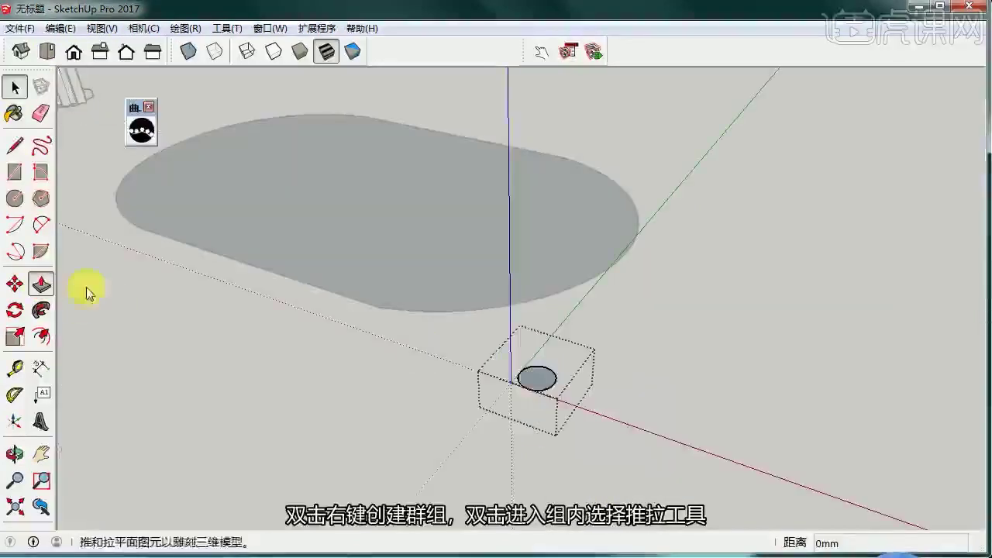
left_click_drag(537, 378, 572, 208)
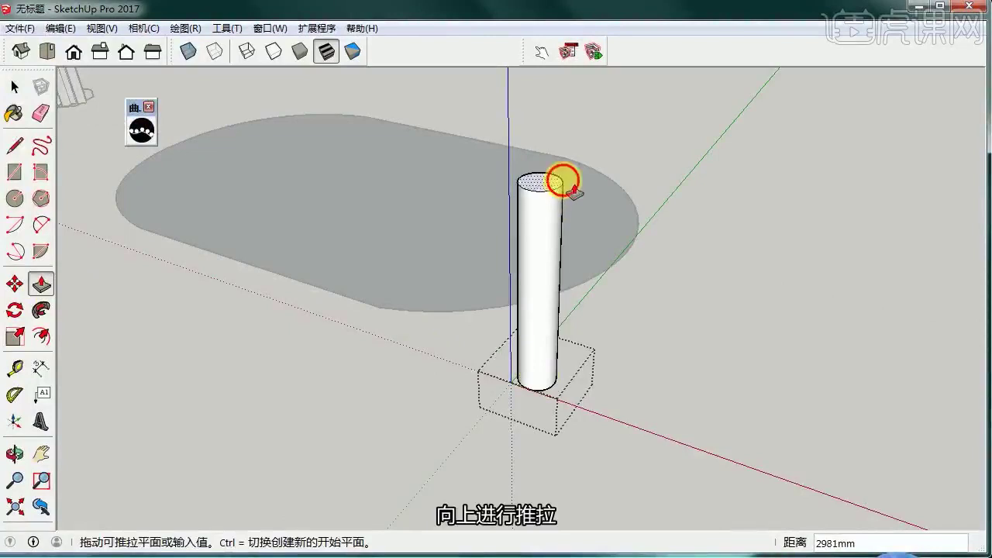
left_click(563, 180)
left_click(14, 90)
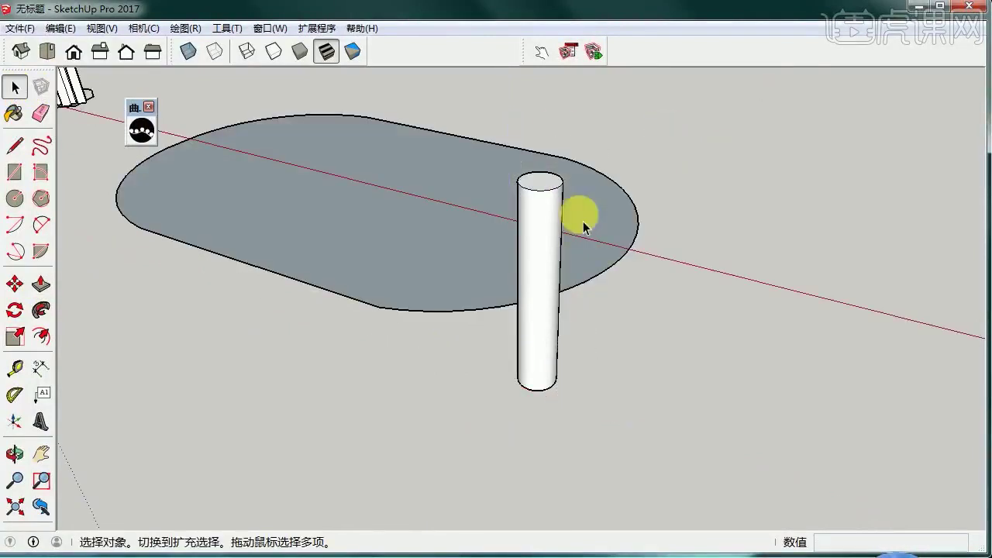
Scale the cylinder group down to a low disc, using a blue-axis factor of about 0.11
left_click(535, 232)
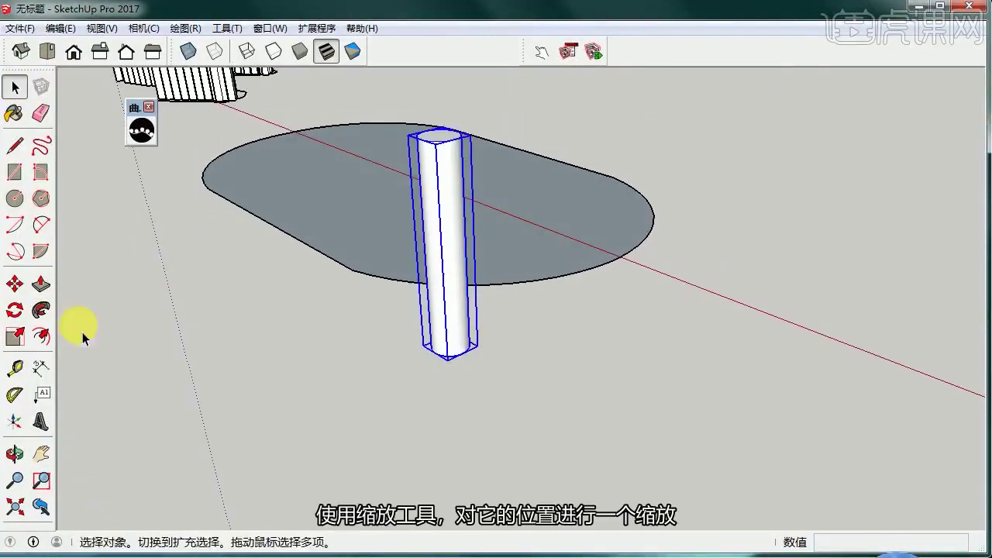
left_click(14, 336)
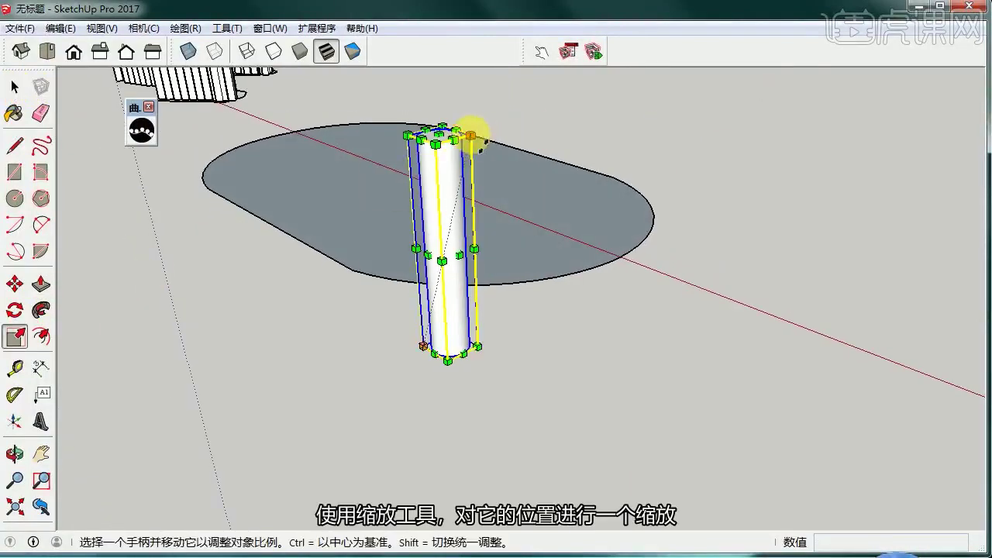
left_click_drag(470, 135, 448, 340)
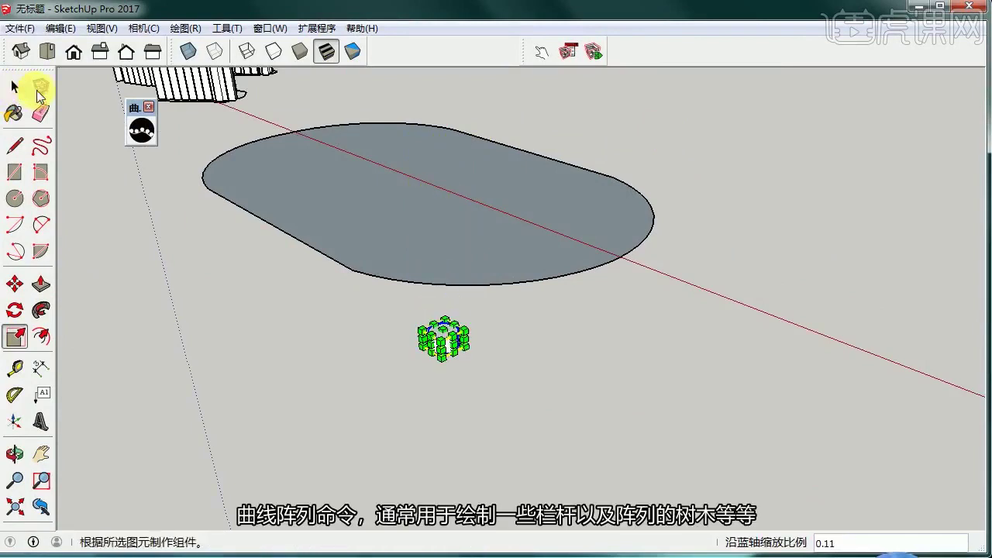
left_click(14, 87)
Open the disc group for editing and offset its top face's edge inward to make a smaller concentric circle
scroll(476, 343, "up", 5)
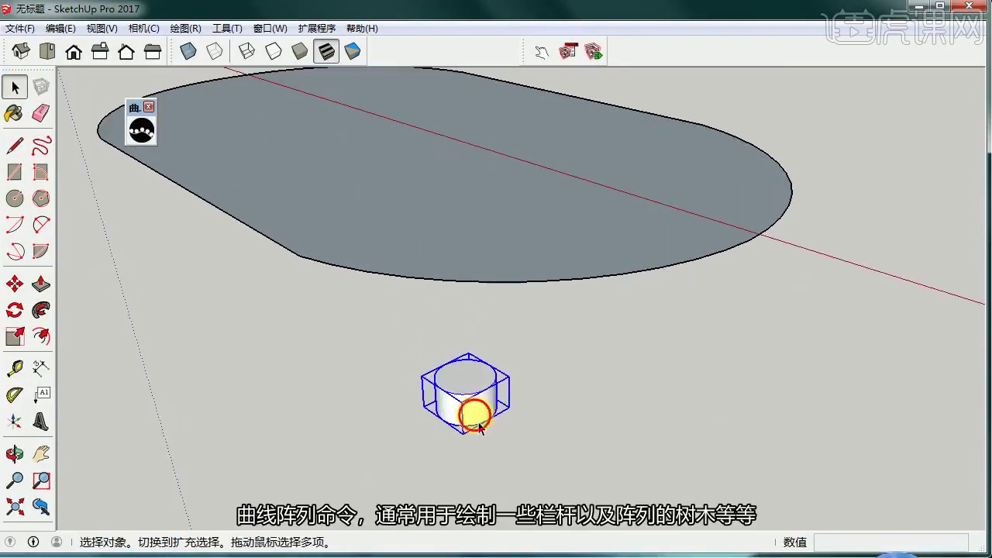
double_click(479, 426)
left_click(40, 336)
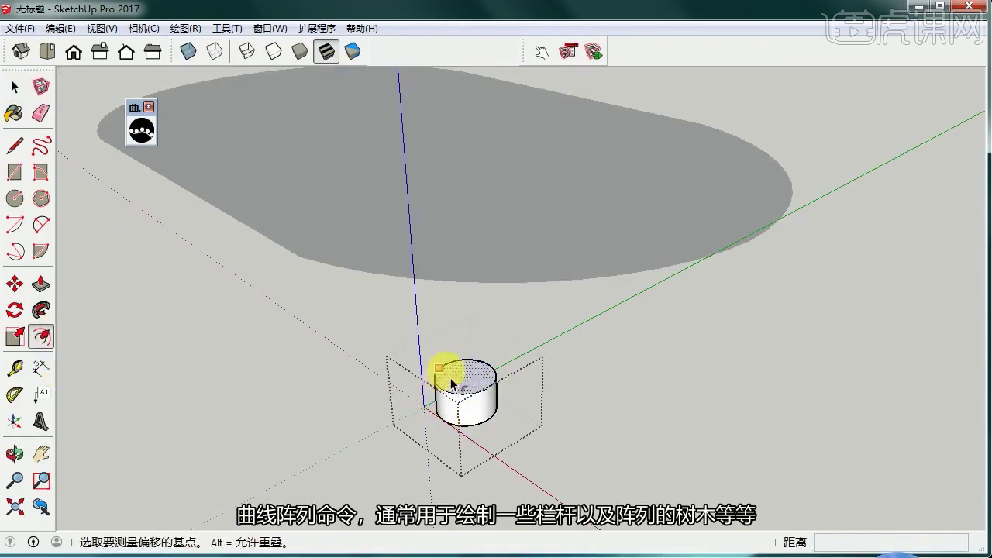
left_click(451, 382)
left_click(460, 381)
Push/Pull the inner circle of the disc upward to form a tall, slender post shaft
left_click(41, 284)
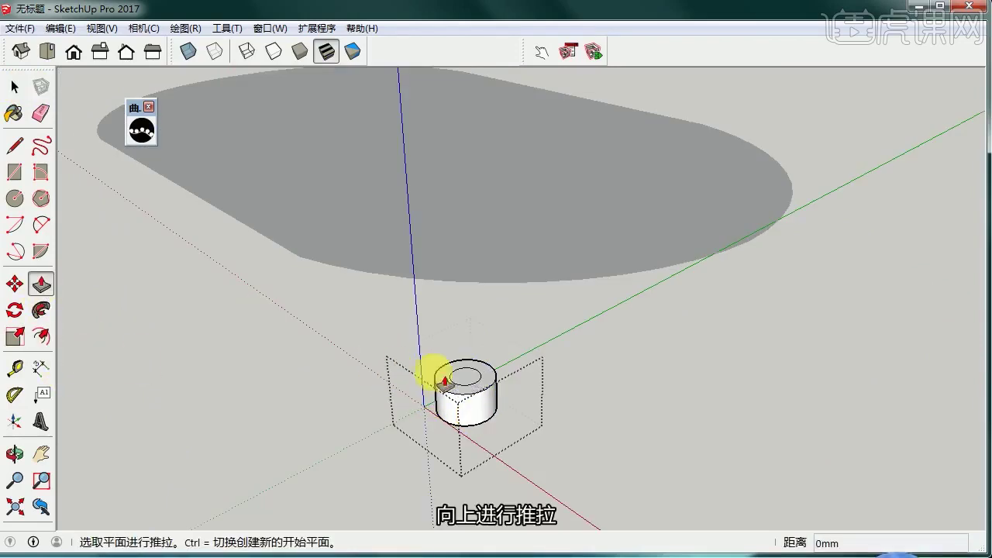
left_click(464, 380)
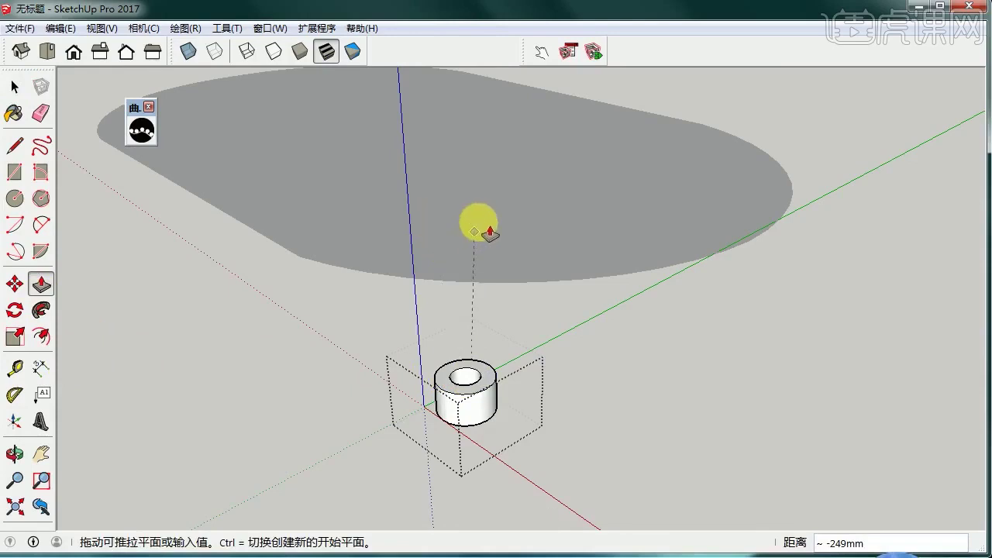
left_click(467, 234)
left_click(15, 86)
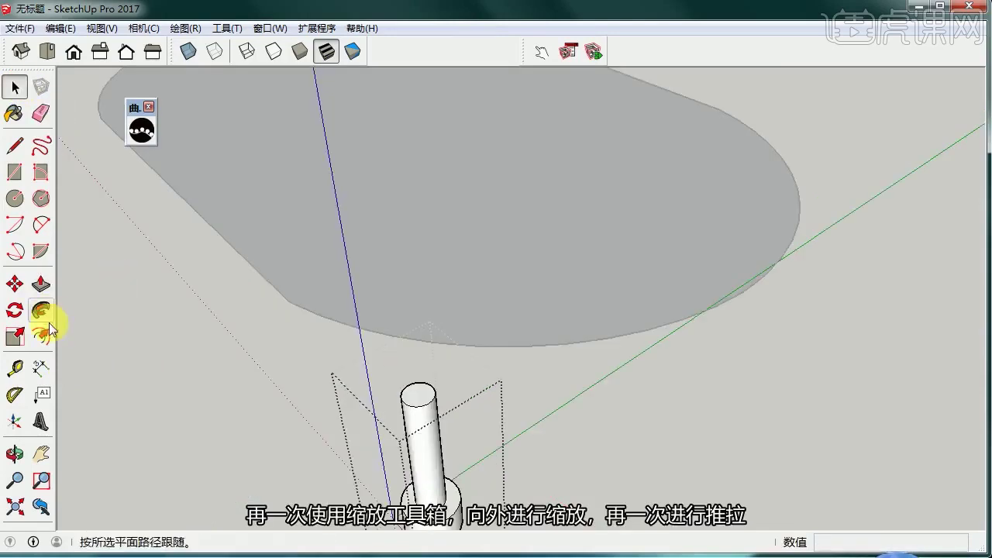
Offset the edge of the shaft's top face outward by about 79 mm
left_click(41, 335)
scroll(421, 394, "down", 1)
left_click(421, 392)
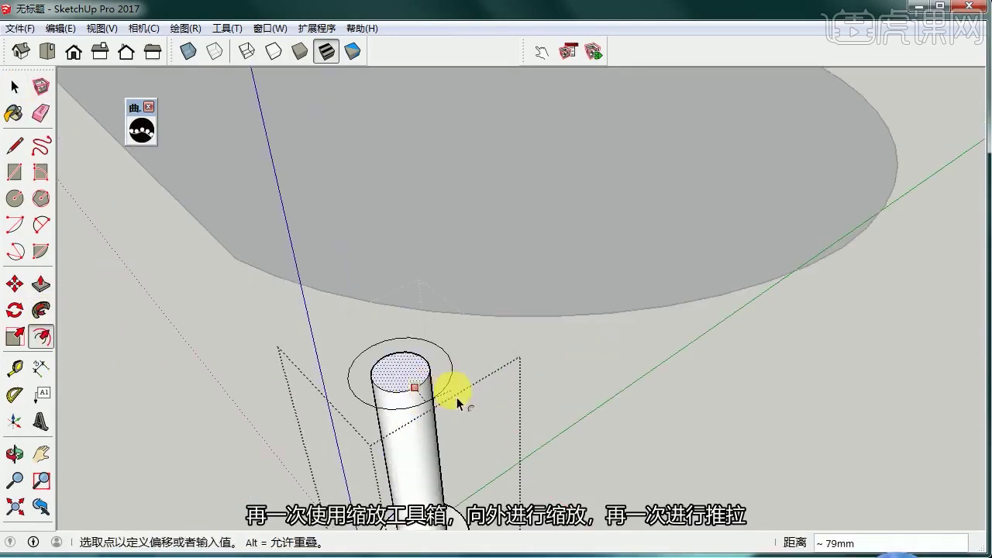
left_click(456, 401)
Push/Pull the ring around the shaft's top up 142 mm to form a cap, and leave the group
left_click(40, 284)
left_click(411, 380)
left_click(409, 350)
left_click(19, 91)
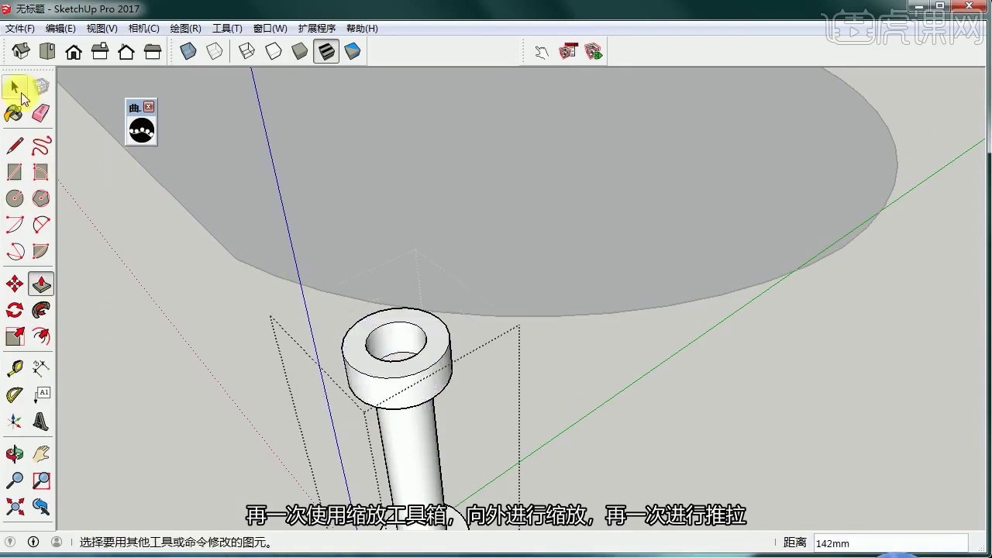
left_click(319, 348)
Move the finished post group so its base sits on the curved edge of the rounded outline, and clear the selection
scroll(364, 333, "down", 5)
middle_click_drag(411, 287, 464, 213)
left_click(458, 275)
middle_click_drag(553, 281, 593, 293)
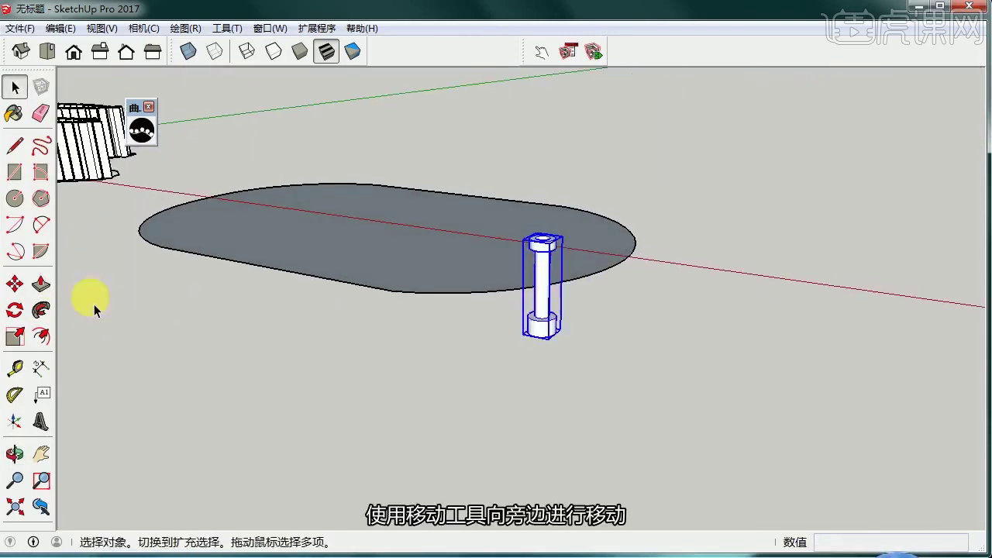
key("m")
scroll(876, 421, "up", 3)
left_click(886, 426)
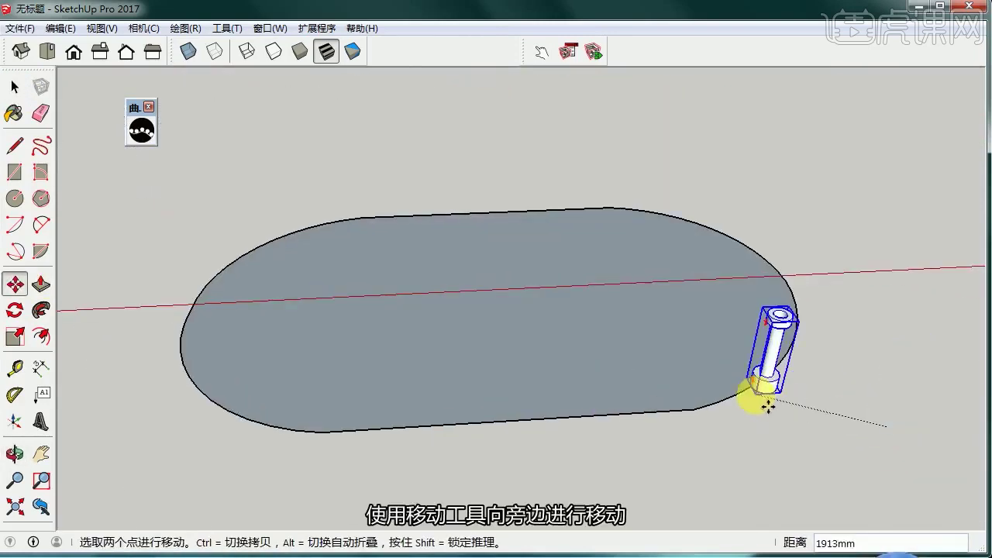
scroll(777, 402, "up", 5)
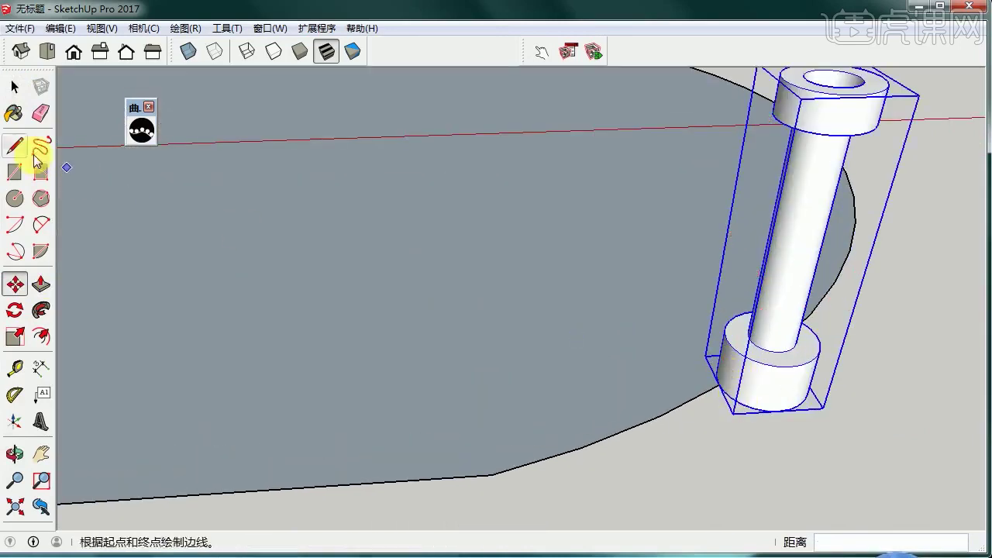
left_click(792, 412)
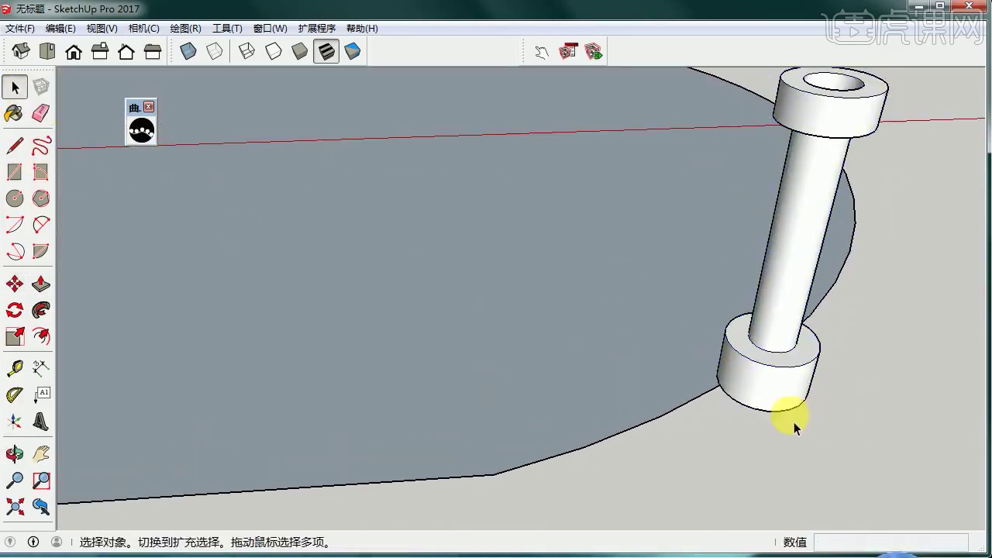
Array the round post along the whole rounded outline with the curve array at 254 mm spacing and alignment turned on
scroll(624, 343, "down", 3)
scroll(624, 344, "down", 2)
left_click(139, 129)
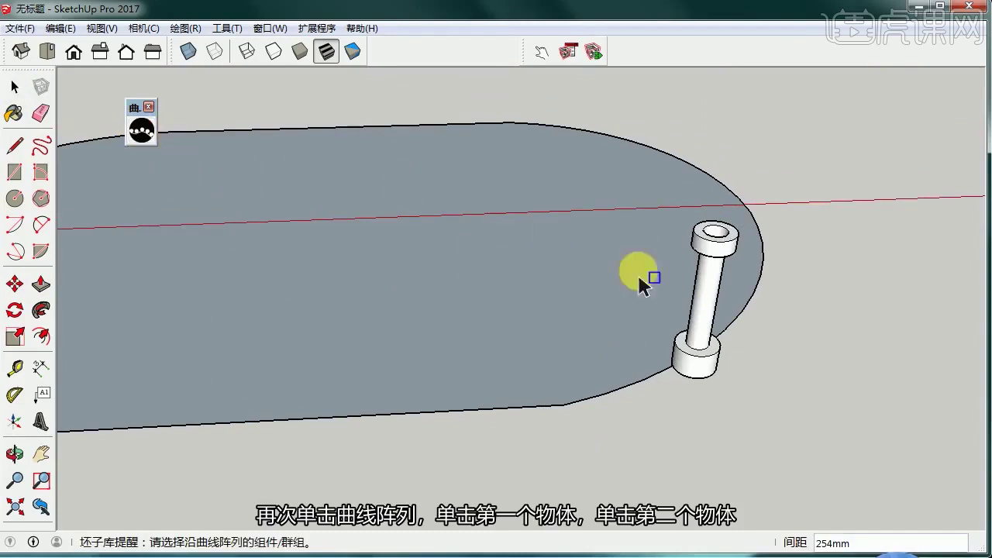
left_click(712, 277)
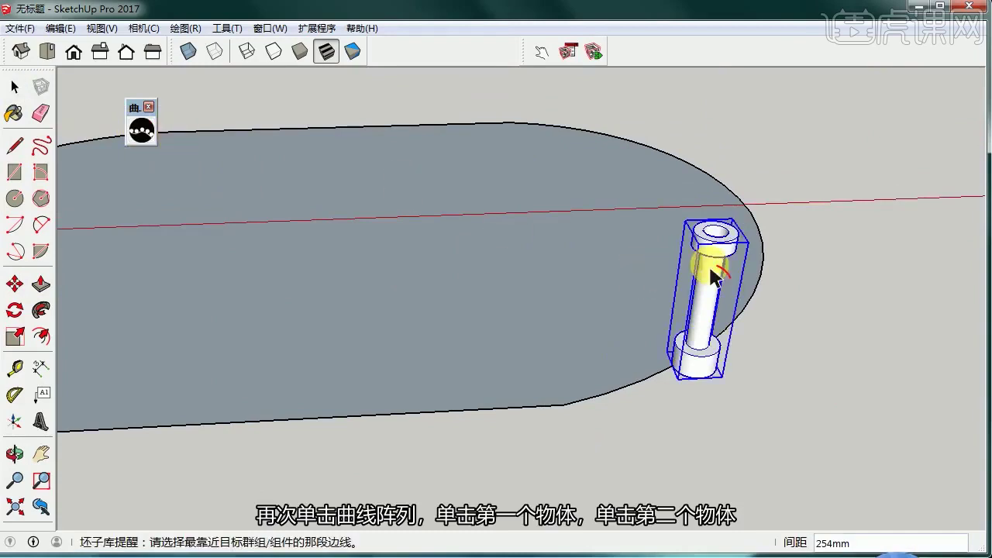
left_click(637, 391)
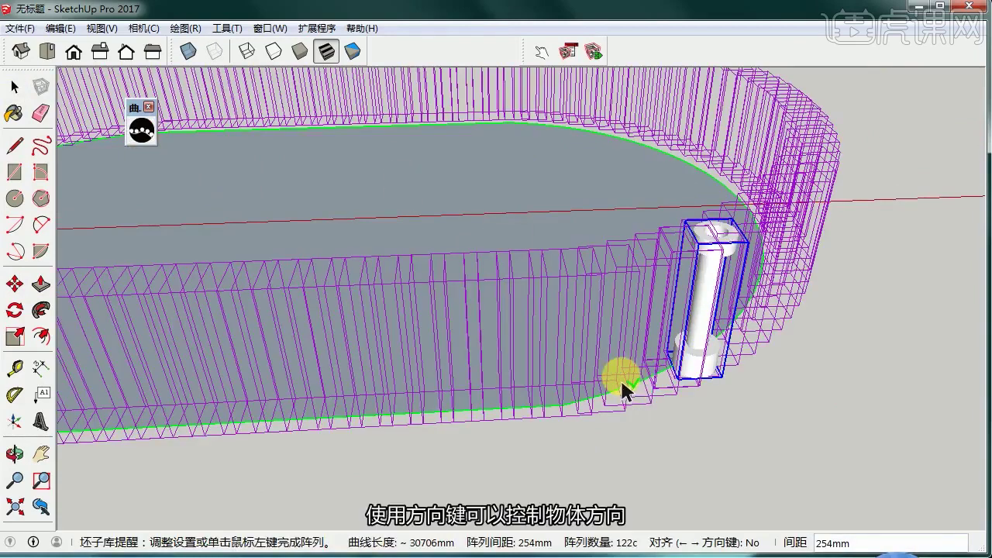
key("Right")
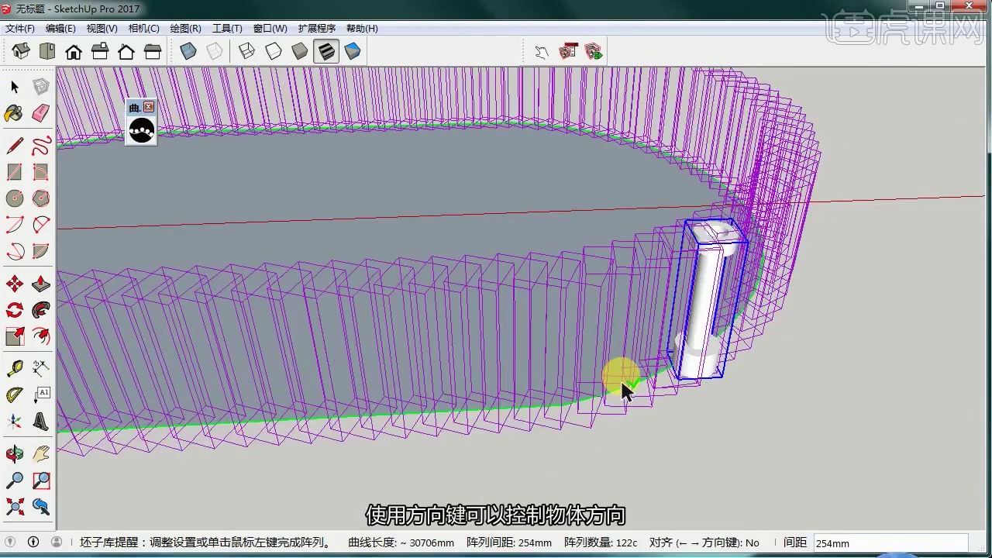
key("Left")
key("Right")
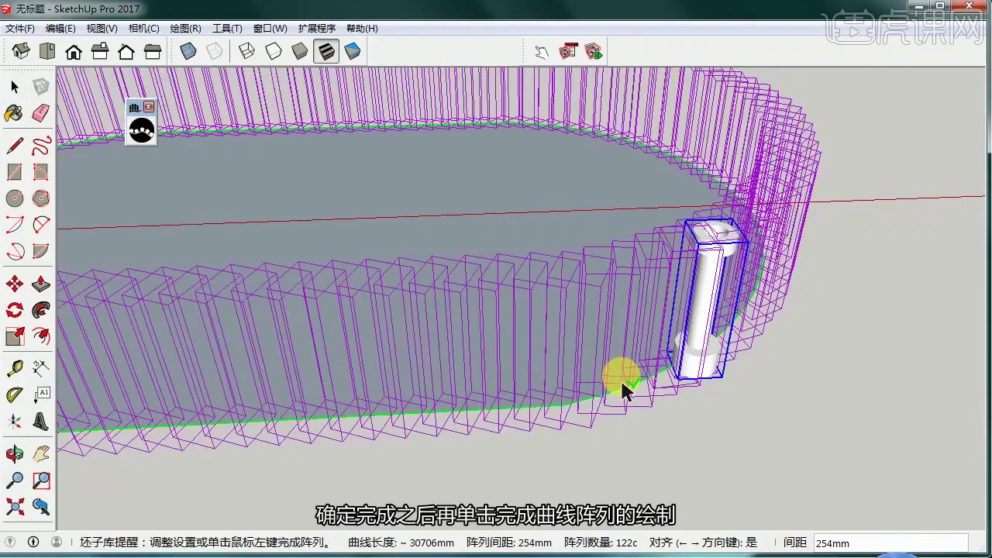
left_click(620, 378)
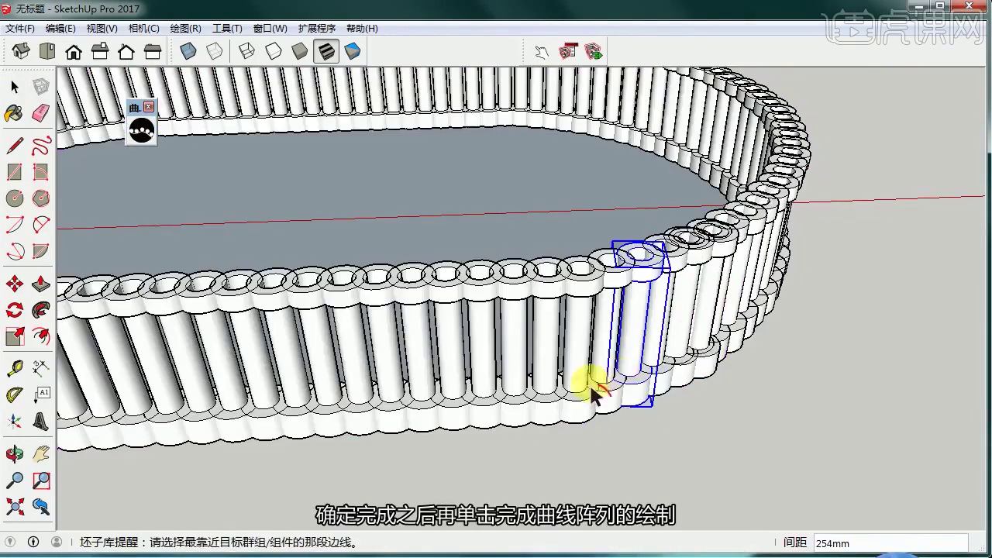
left_click(15, 88)
left_click(659, 365)
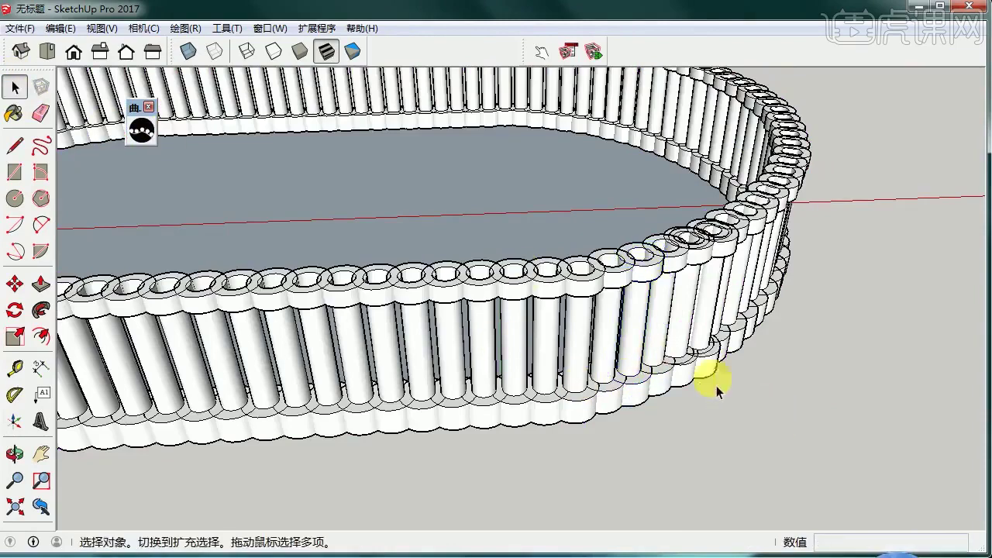
Draw a large rectangle on the ground beside the arrayed fences
scroll(716, 388, "down", 4)
mouse_move(654, 326)
middle_mouse_down()
mouse_move(374, 305)
mouse_move(43, 224)
middle_mouse_up()
scroll(43, 224, "down", 2)
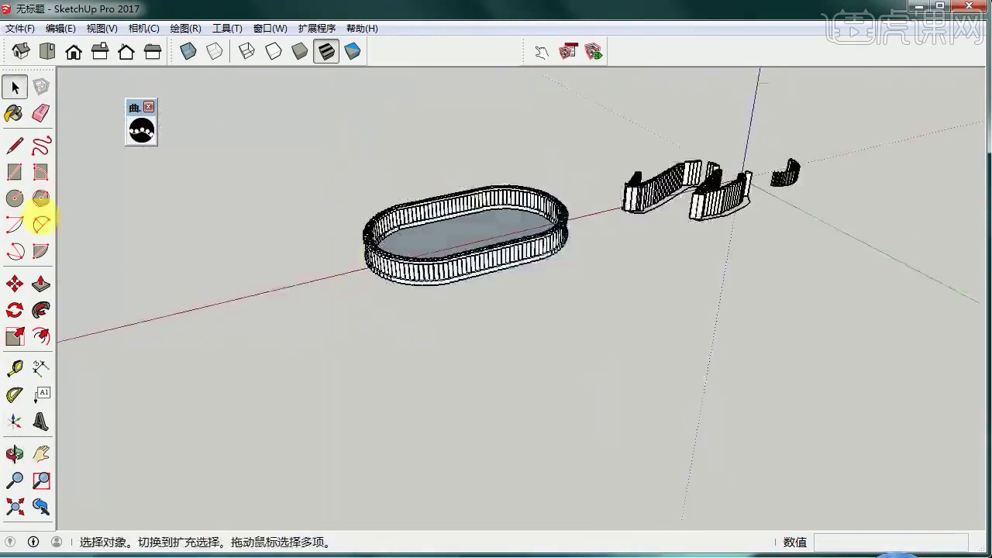
left_click(15, 171)
middle_click_drag(476, 270, 514, 299)
left_click(518, 301)
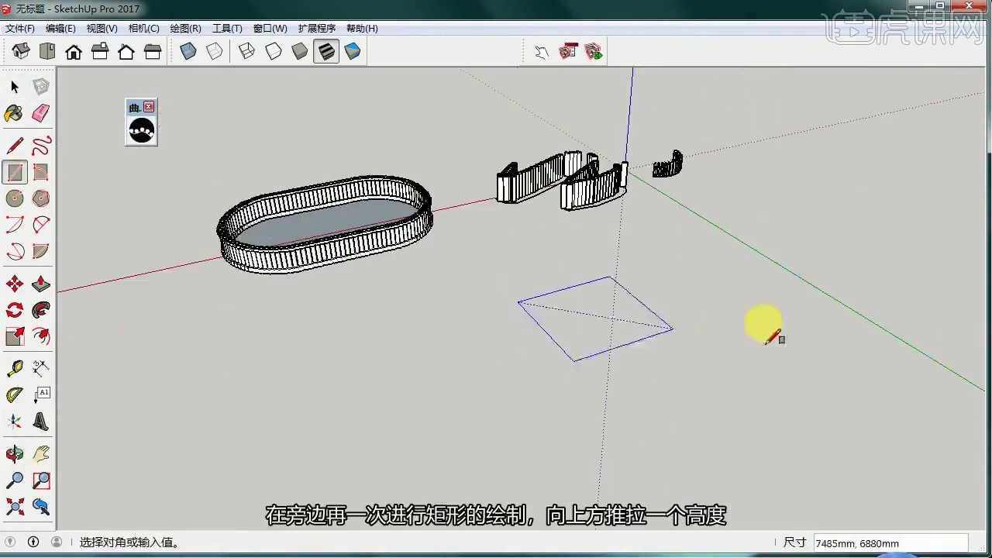
left_click(828, 303)
Push/Pull the new rectangle up about 6113 mm to form a box
left_click(44, 285)
left_click(603, 305)
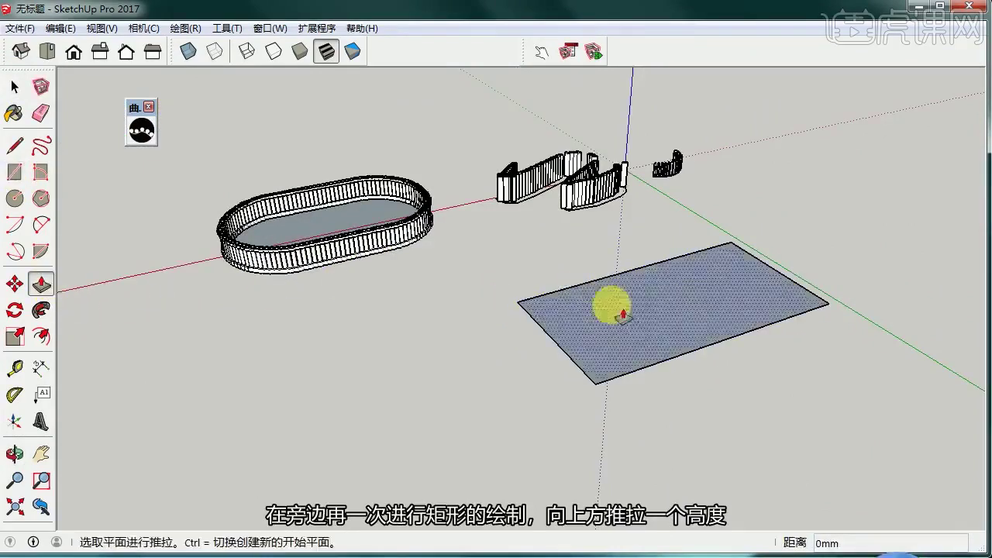
left_click(674, 164)
left_click(645, 295)
left_click(628, 167)
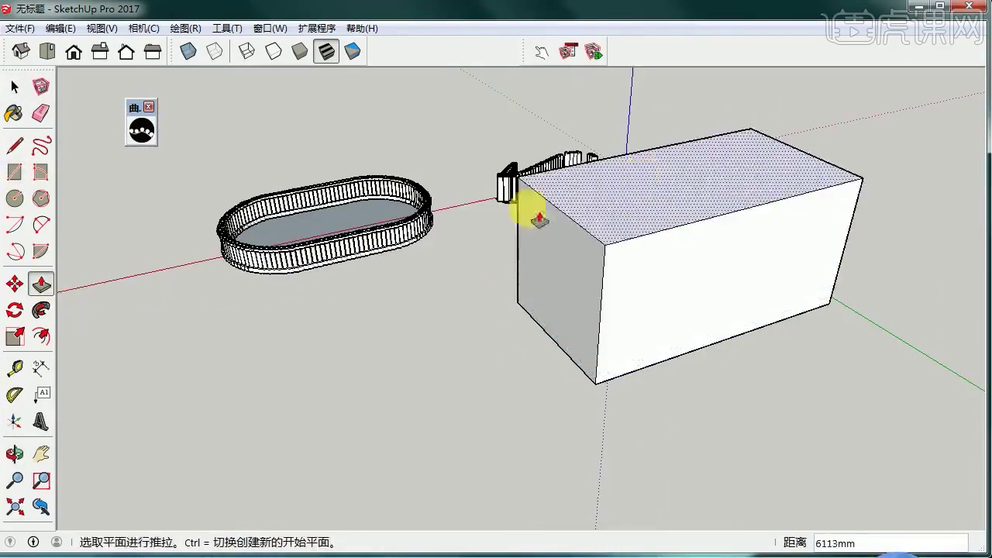
Delete the box's surplus faces and edges so that one large vertical rectangular face is kept
middle_click_drag(532, 214, 682, 233)
left_click(12, 85)
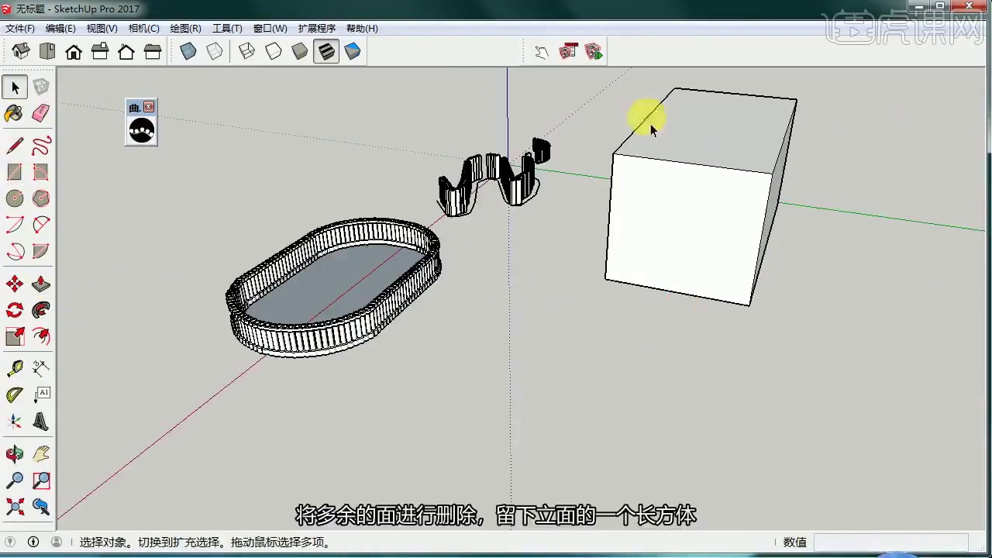
left_click_drag(696, 309, 651, 124)
key("Delete")
middle_click_drag(712, 239, 694, 324)
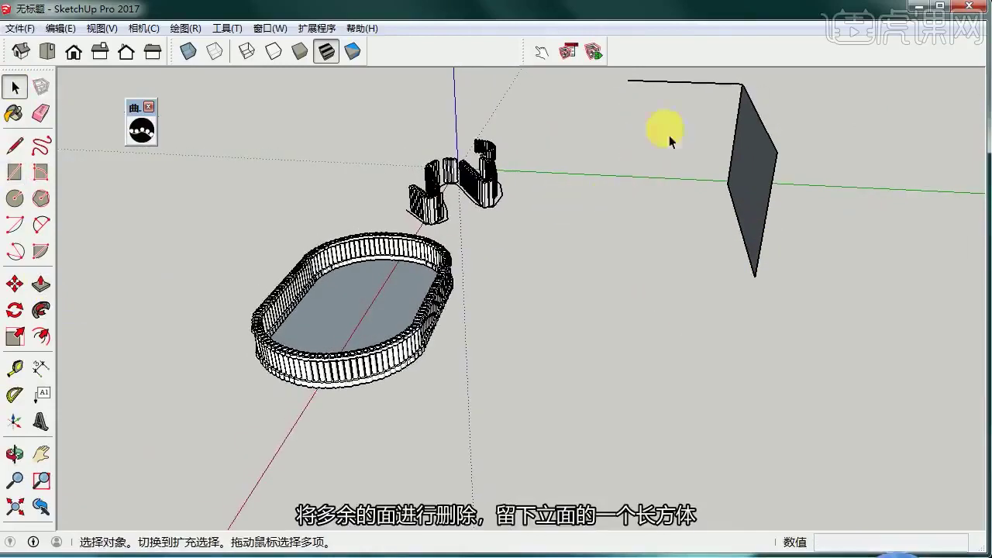
middle_click_drag(531, 184, 631, 292)
Draw a small rectangle inside the lower-right corner of the vertical face
scroll(627, 306, "up", 3)
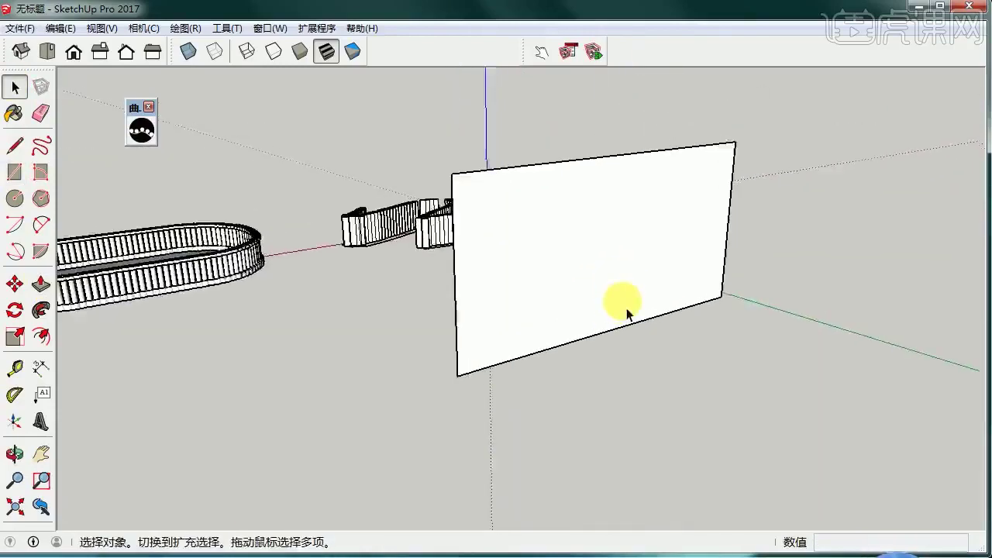
scroll(360, 279, "up", 3)
left_click(14, 171)
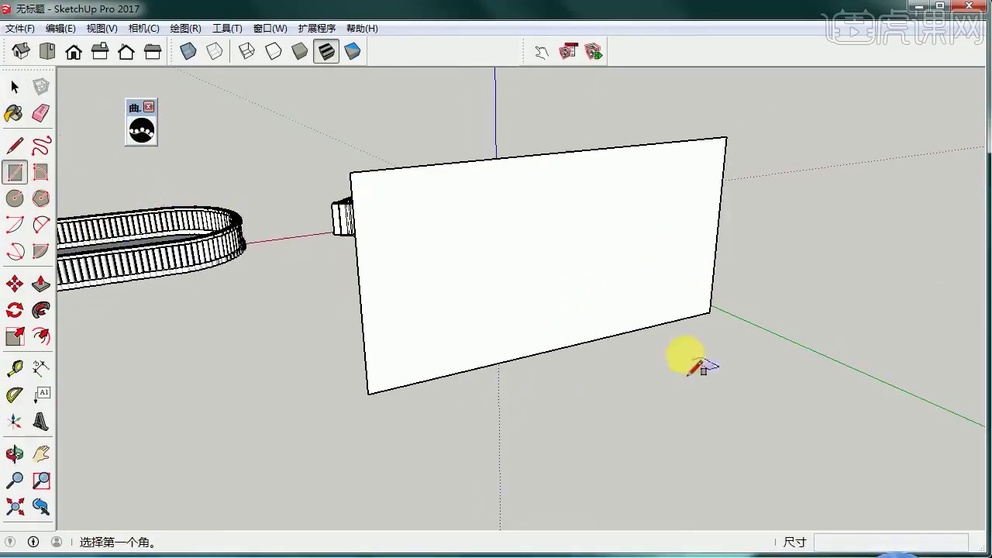
middle_click_drag(688, 375, 568, 375)
scroll(568, 372, "up", 3)
scroll(571, 371, "up", 1)
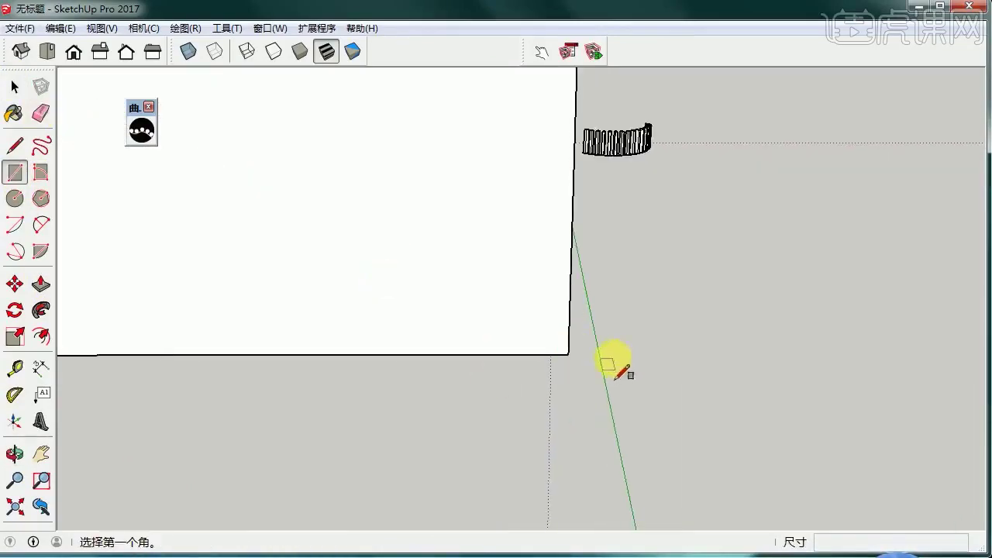
left_click(568, 354)
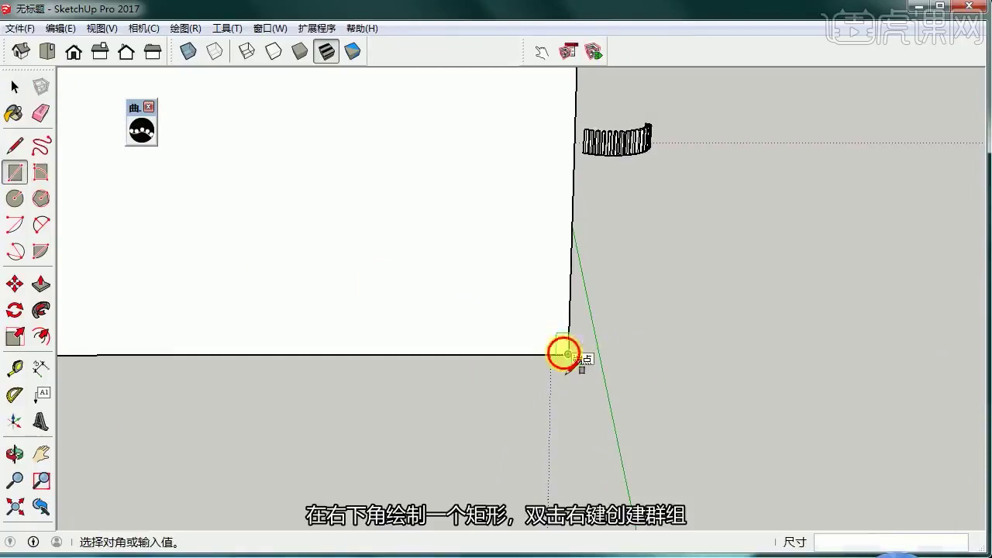
left_click(520, 312)
Make the small corner rectangle a group and move it along the red axis, clear of the vertical face
key("space")
right_click(519, 325)
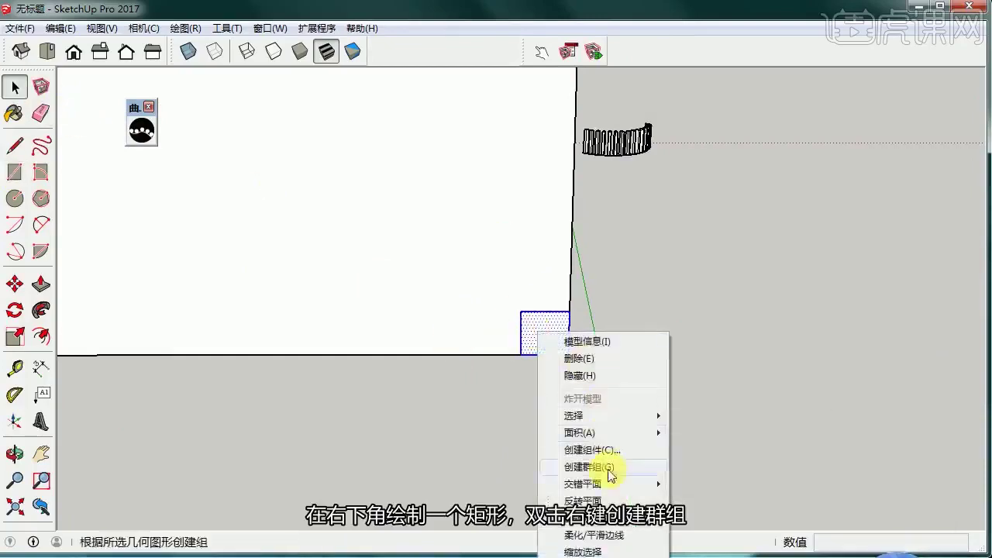
left_click(610, 470)
key("m")
left_click(260, 319)
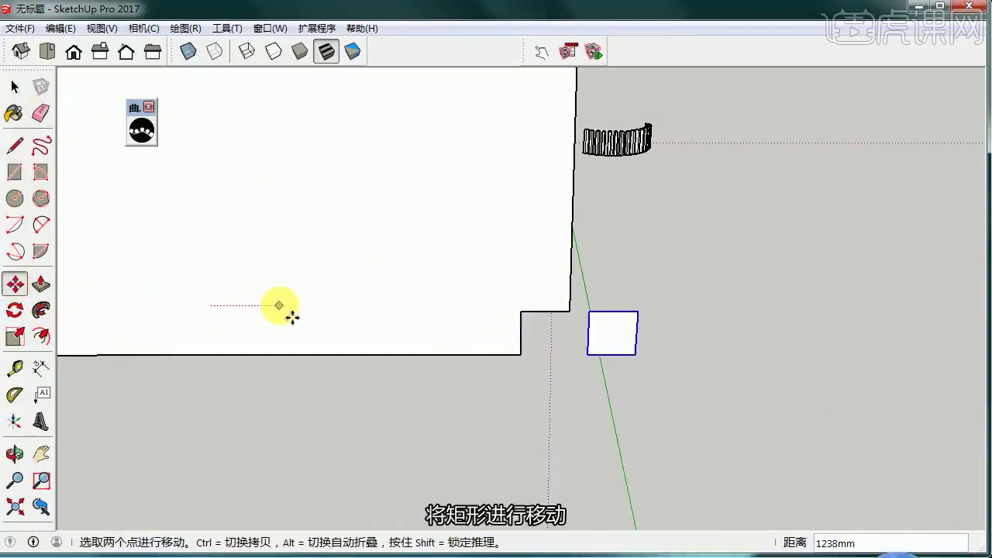
left_click(407, 305)
left_click(15, 87)
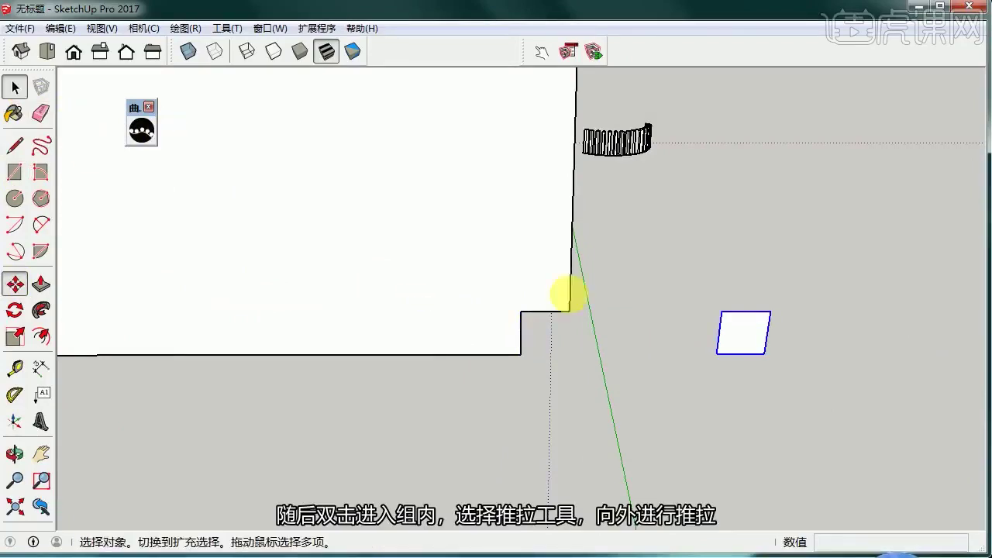
Open the small rectangle's group for editing and Push/Pull its face outward 305 mm into a block
double_click(744, 339)
left_click(40, 286)
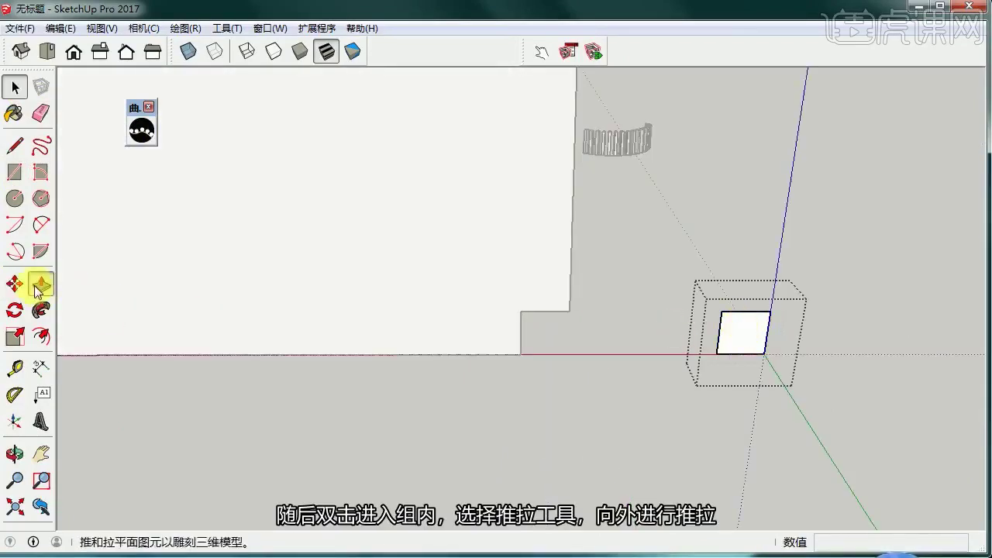
left_click(752, 344)
left_click(749, 344)
Draw two crossing diagonals on the block's front face and a circle of about 313 mm radius centred on their intersection
left_click(14, 199)
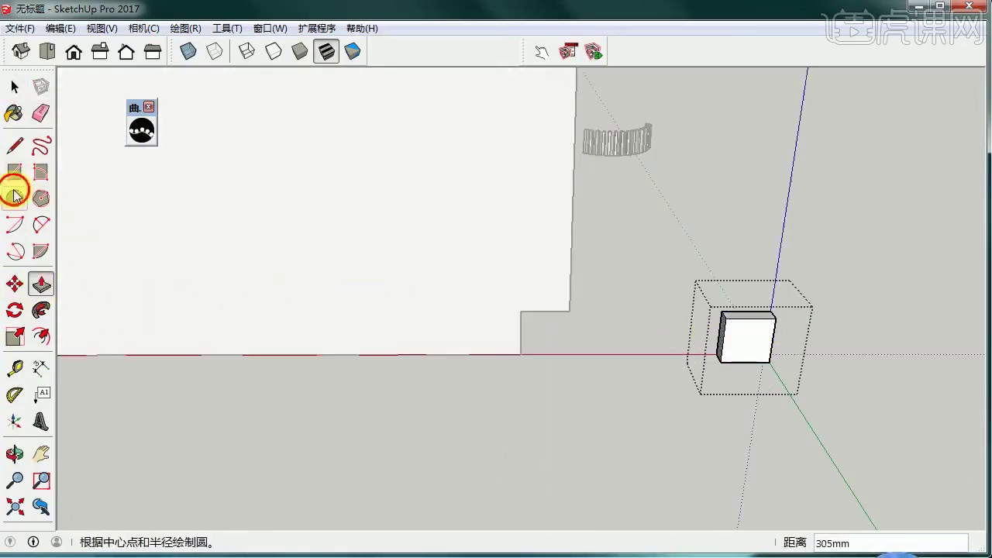
left_click(14, 145)
scroll(761, 360, "up", 2)
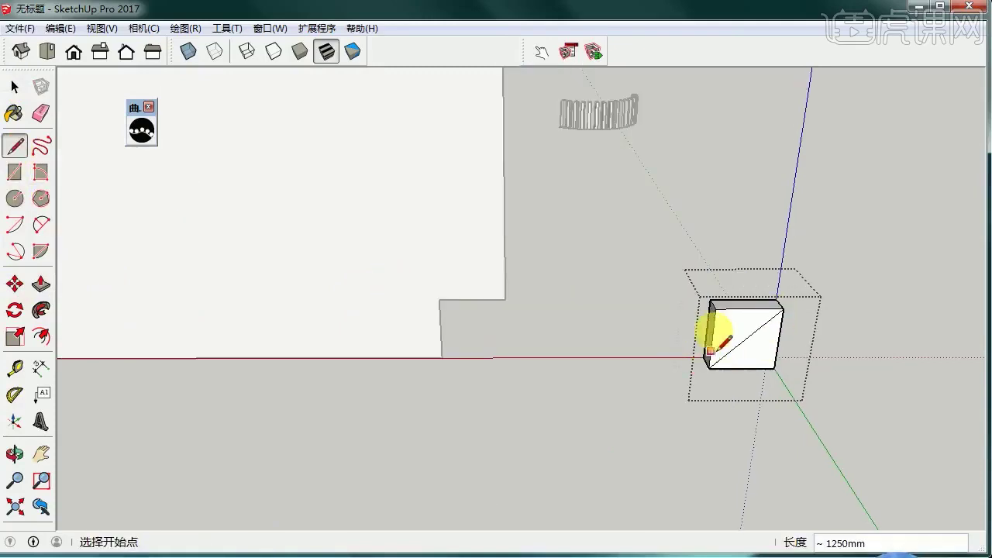
left_click(22, 197)
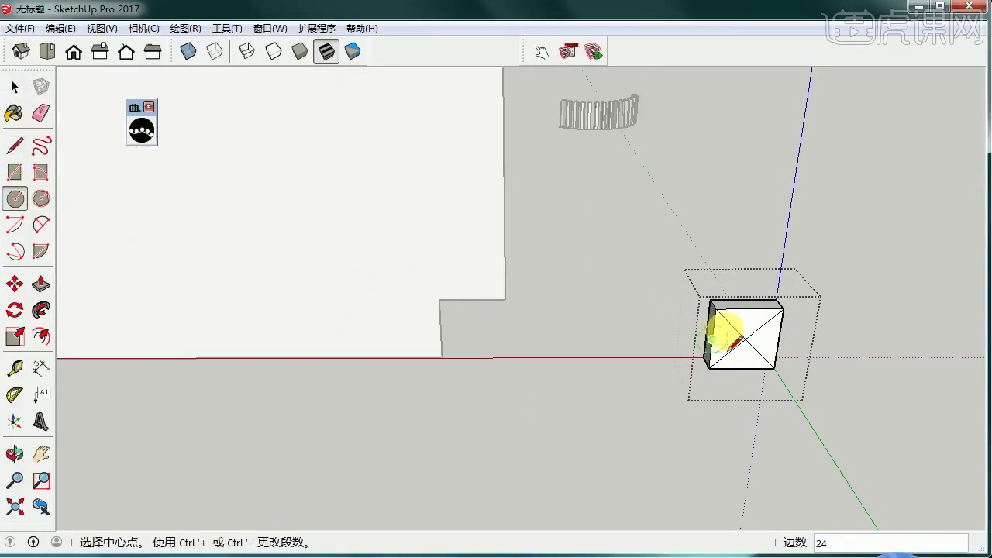
left_click(767, 330)
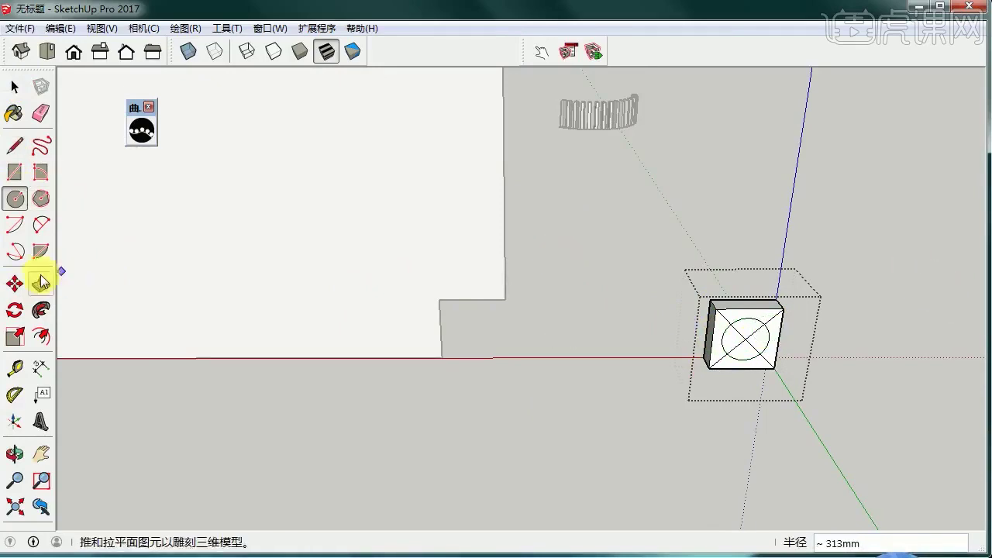
Erase the diagonal segments inside the circle and Push/Pull the circle outward 1445 mm into a cylinder
left_click(40, 114)
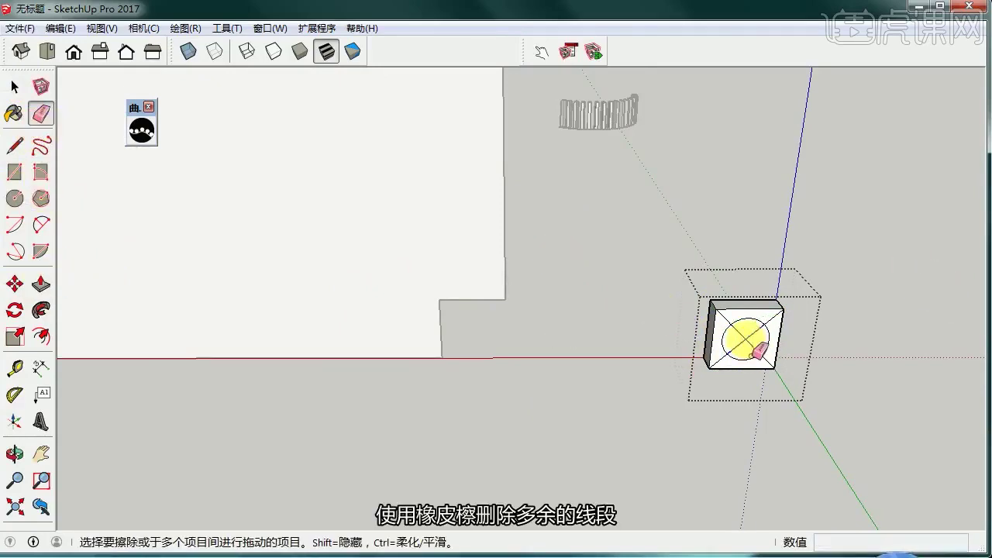
left_click(41, 285)
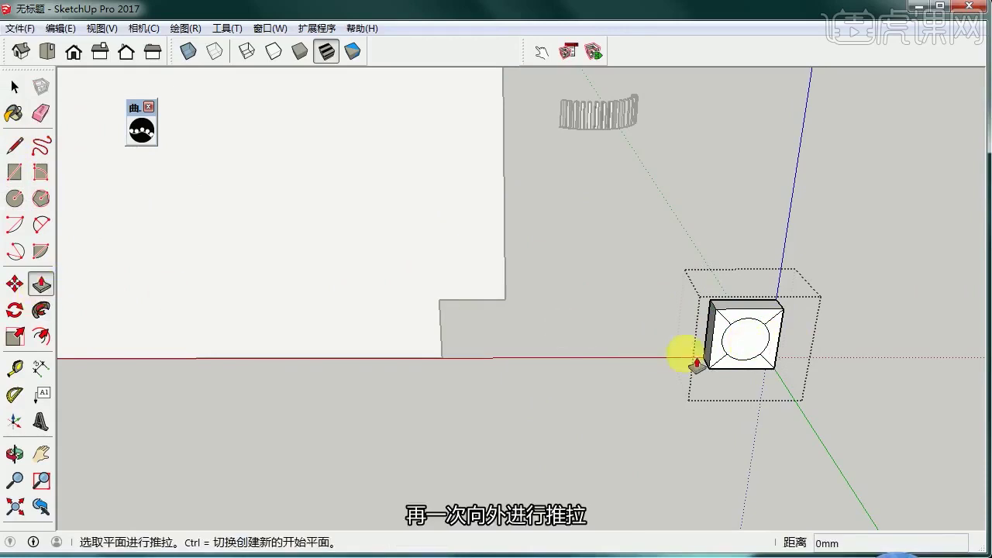
left_click_drag(747, 335, 787, 405)
Offset the cylinder's end edge inward about 142 mm and Push/Pull the inner circle outward 116 mm
left_click(40, 336)
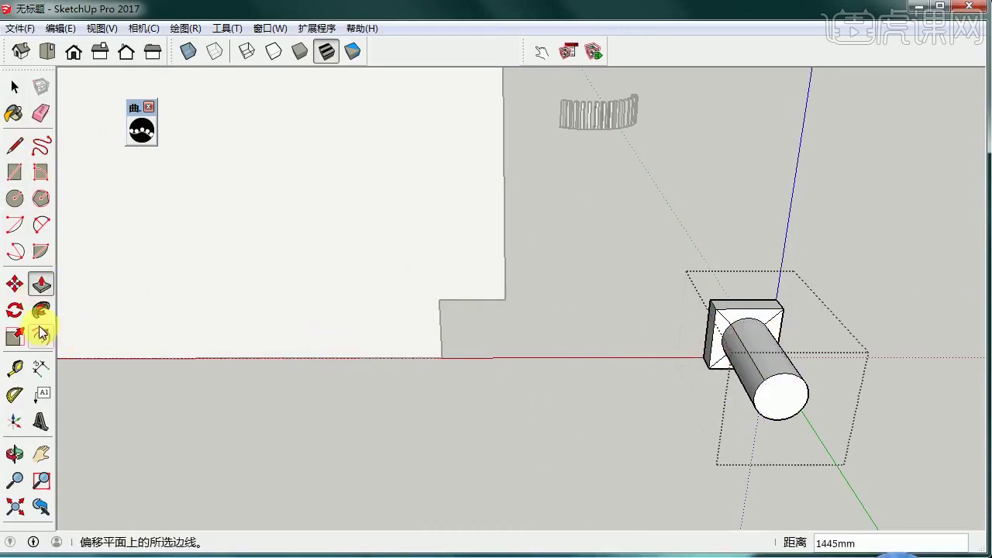
middle_click_drag(821, 393, 706, 422)
left_click(700, 419)
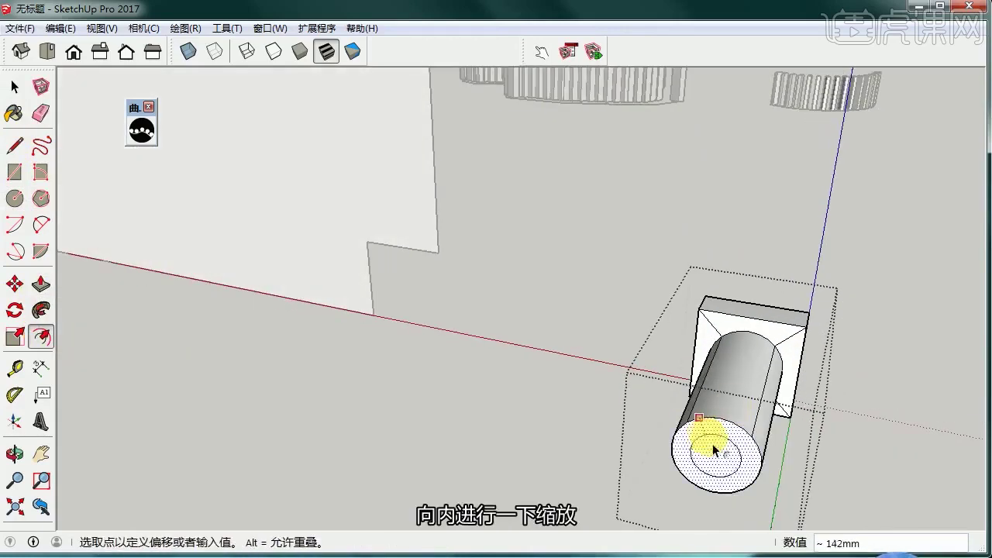
left_click(710, 448)
left_click(40, 285)
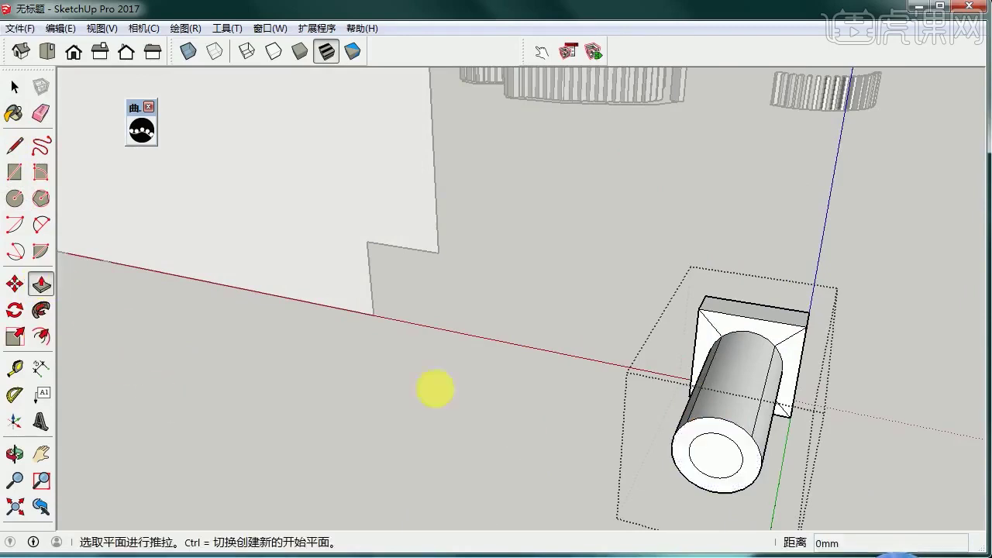
left_click(718, 473)
left_click(705, 465)
Offset the small end disc's edge outward and Push/Pull the resulting ring outward about 108 mm
left_click(40, 336)
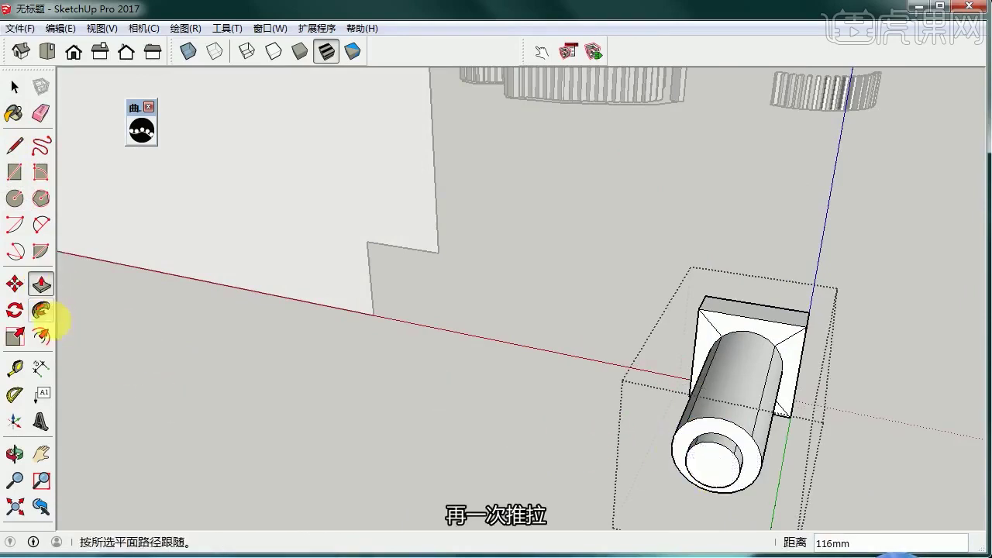
left_click(723, 457)
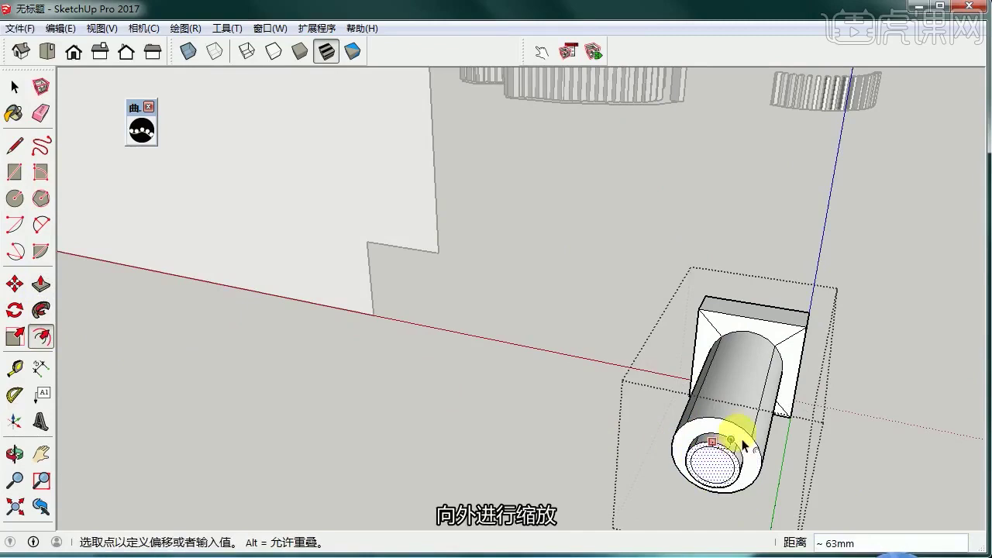
left_click(751, 439)
left_click(41, 284)
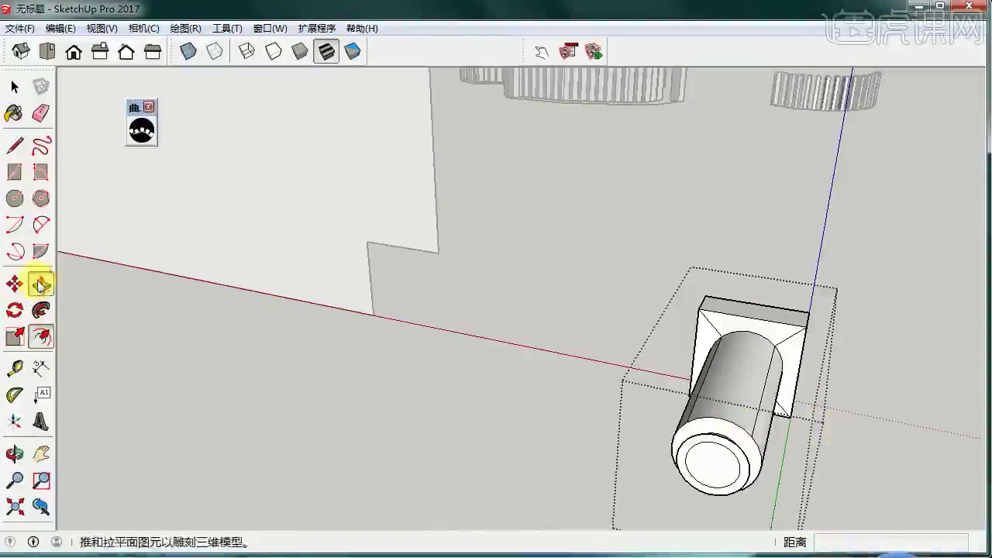
left_click(748, 467)
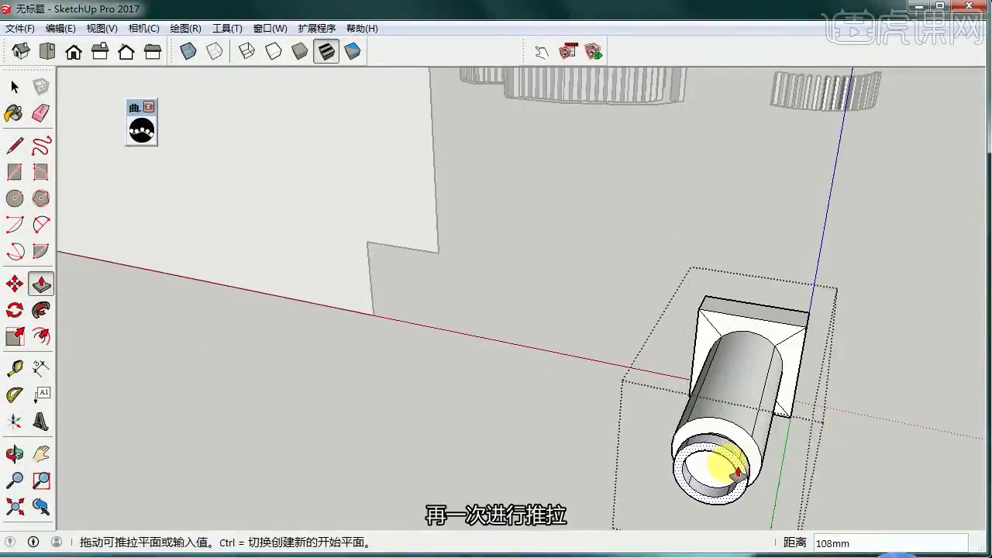
left_click(738, 472)
Close the group and move it by its base plate's corner onto the vertical face's side edge, just above the notch
left_click(14, 87)
left_click(496, 341)
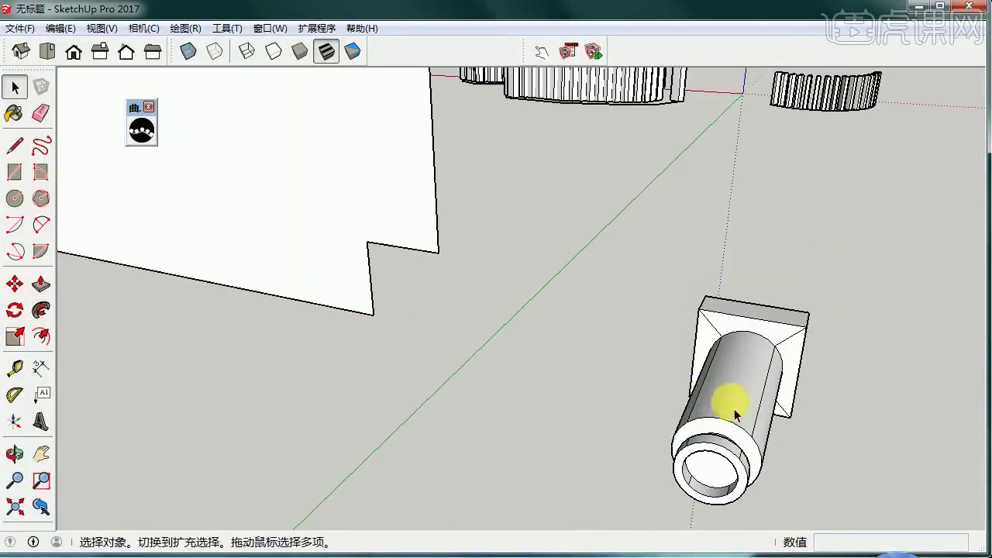
left_click(736, 415)
left_click(14, 284)
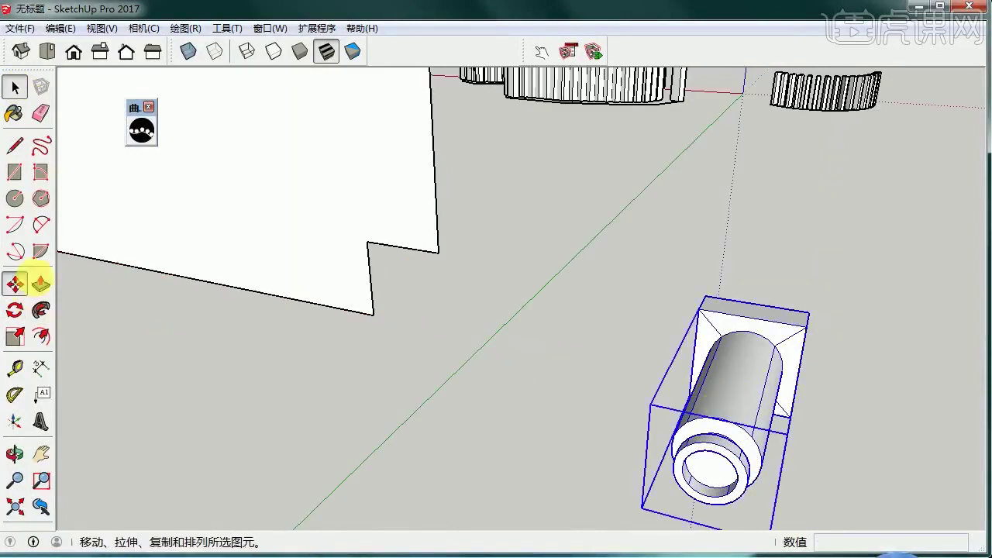
left_click(721, 305)
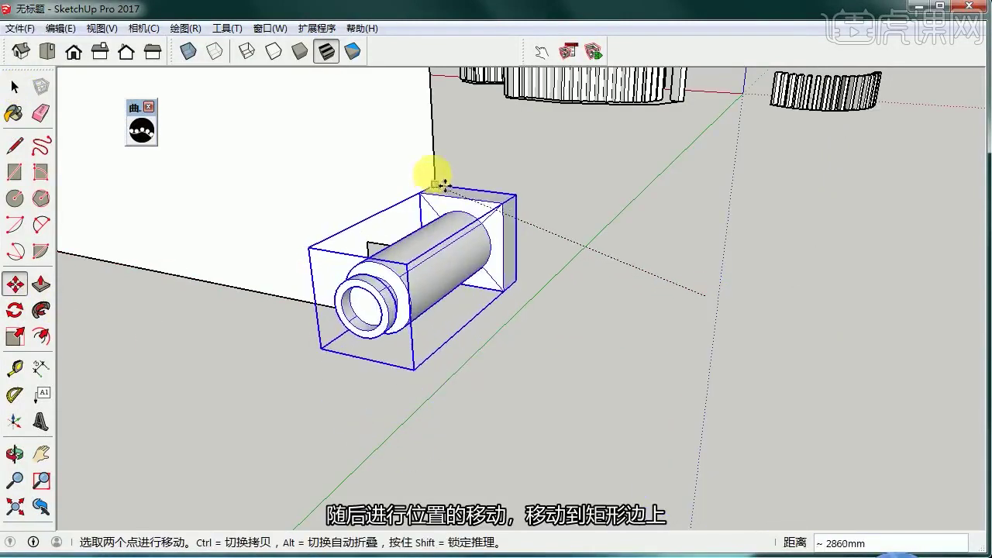
left_click(434, 155)
Curve-array the pipe group along the vertical face's outline at 254 mm spacing with alignment turned off
middle_click_drag(466, 205, 236, 132)
left_click(14, 87)
left_click(643, 224)
scroll(642, 224, "down", 1)
middle_click_drag(643, 224, 526, 296)
left_click(141, 130)
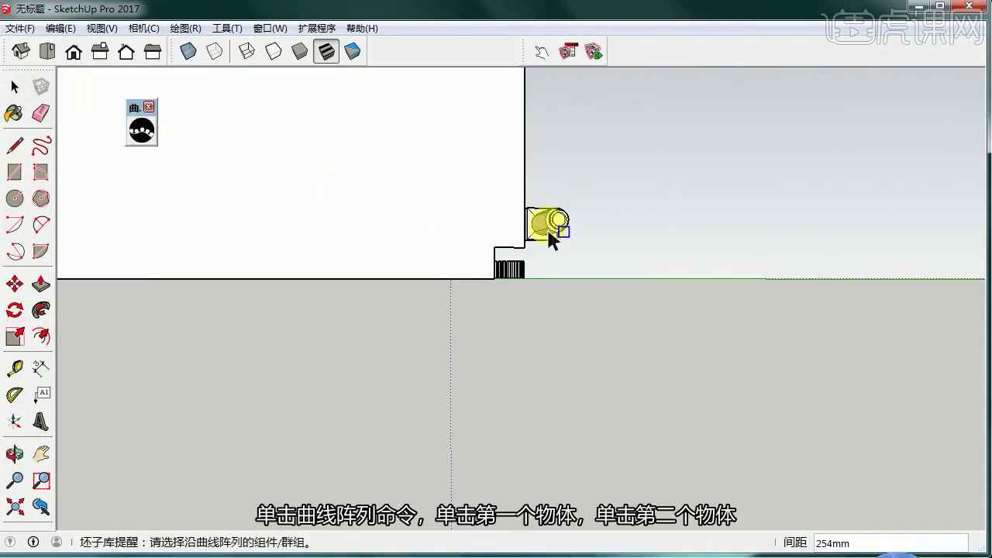
left_click(525, 183)
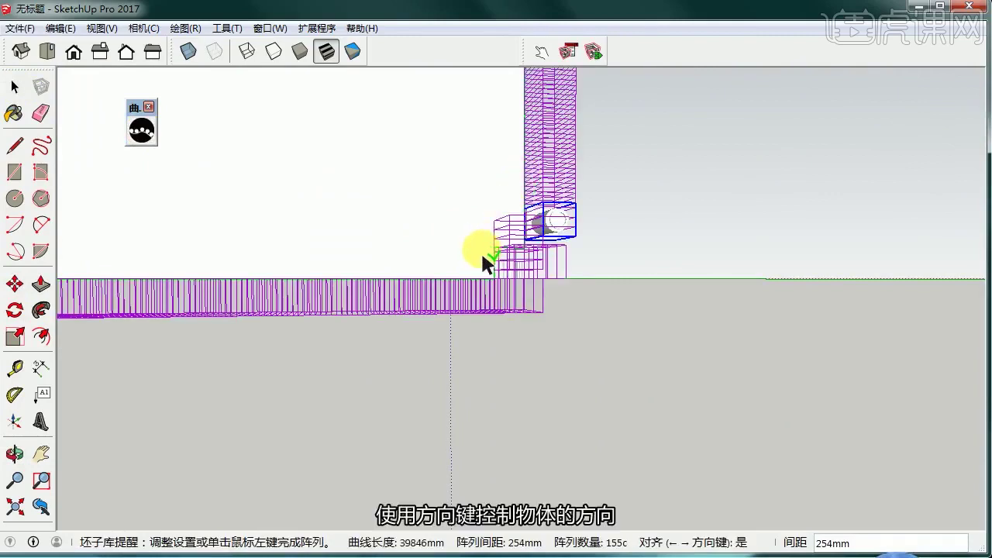
key("Left")
key("Right")
key("Right")
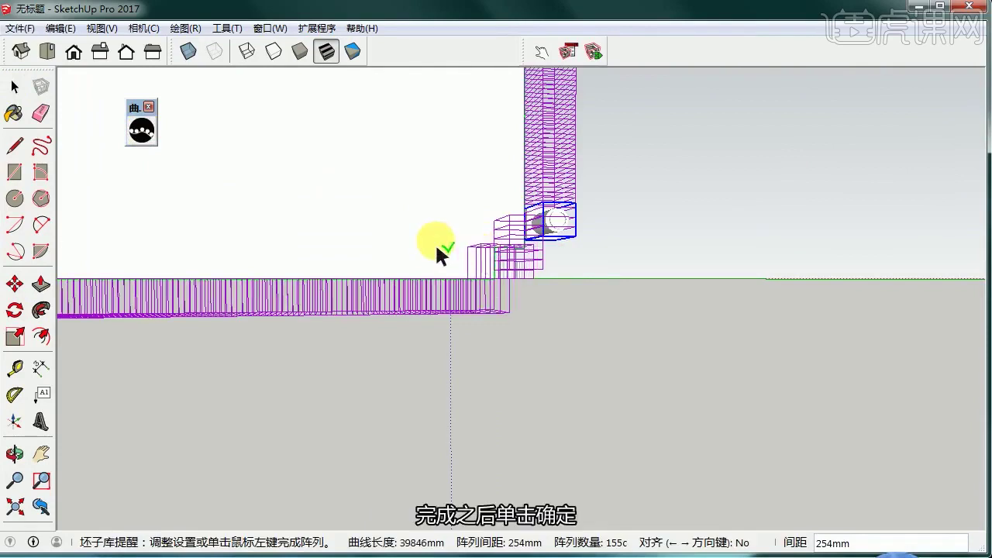
left_click(581, 250)
Examine the finished array at the notched corner and the array around the rounded outline up close
middle_click_drag(573, 272, 520, 233)
key("space")
scroll(533, 288, "up", 3)
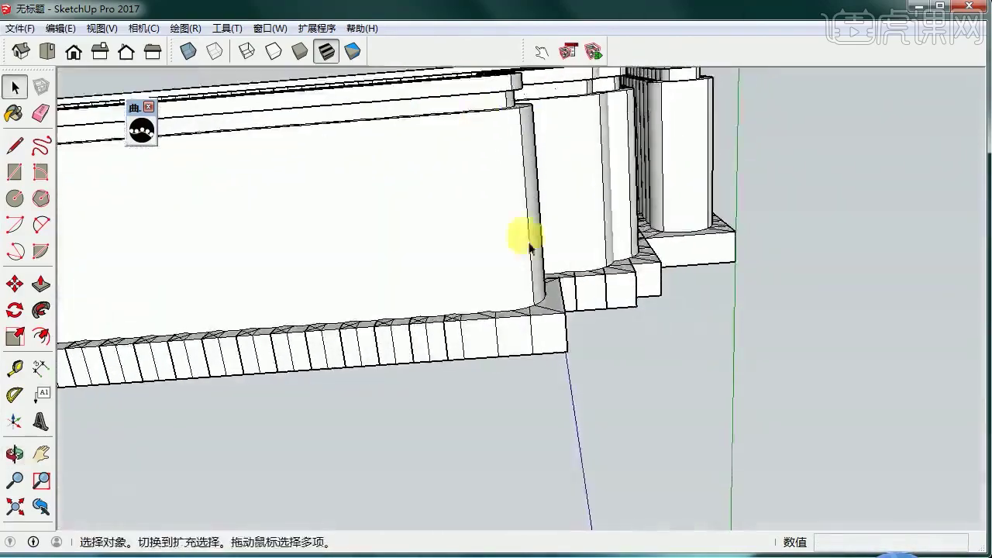
middle_click_drag(507, 196, 695, 347)
scroll(697, 348, "down", 3)
scroll(504, 337, "up", 5)
middle_click_drag(503, 337, 707, 388)
scroll(707, 388, "up", 2)
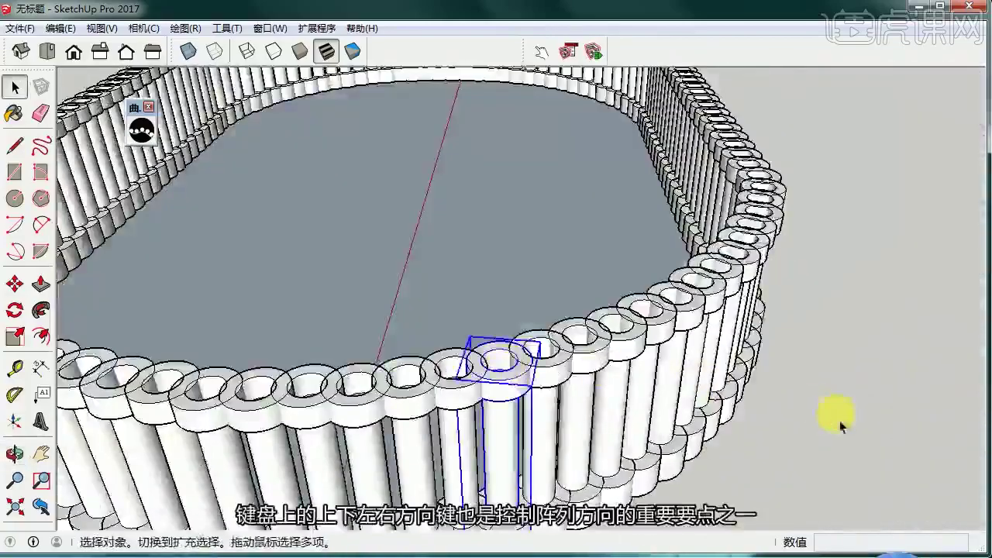
Paint a pipe of the rounded array with the stone material 土灰色花岗岩
left_click(14, 198)
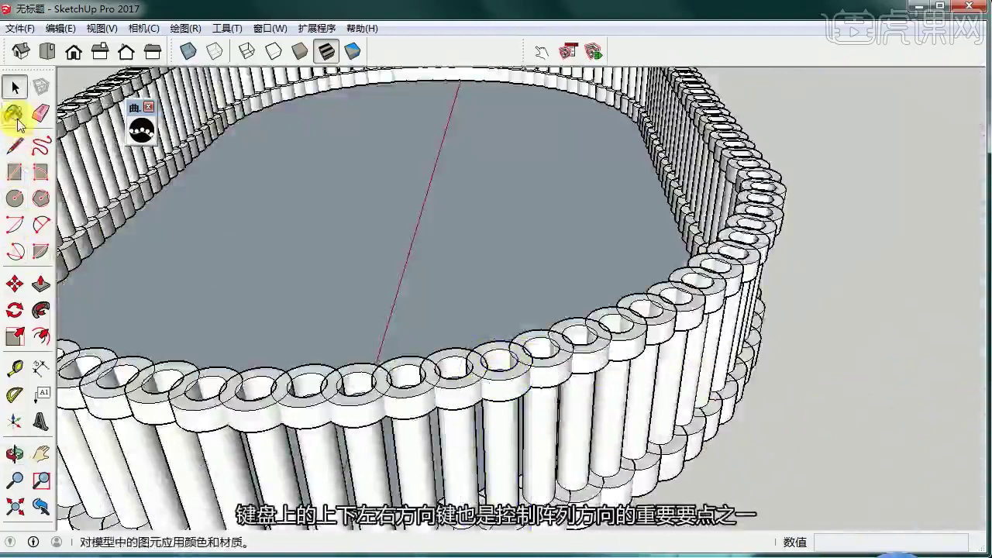
left_click(15, 116)
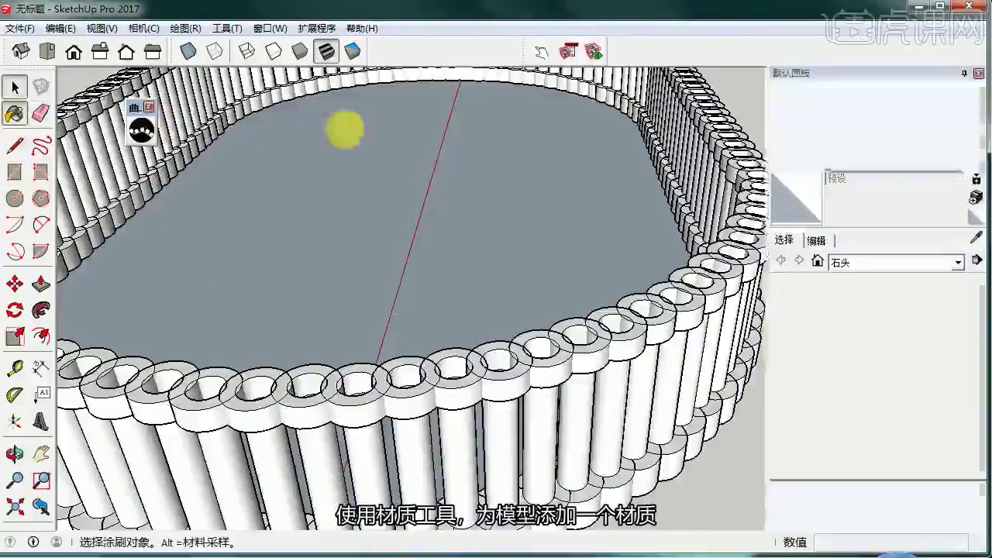
left_click(835, 297)
left_click(601, 279)
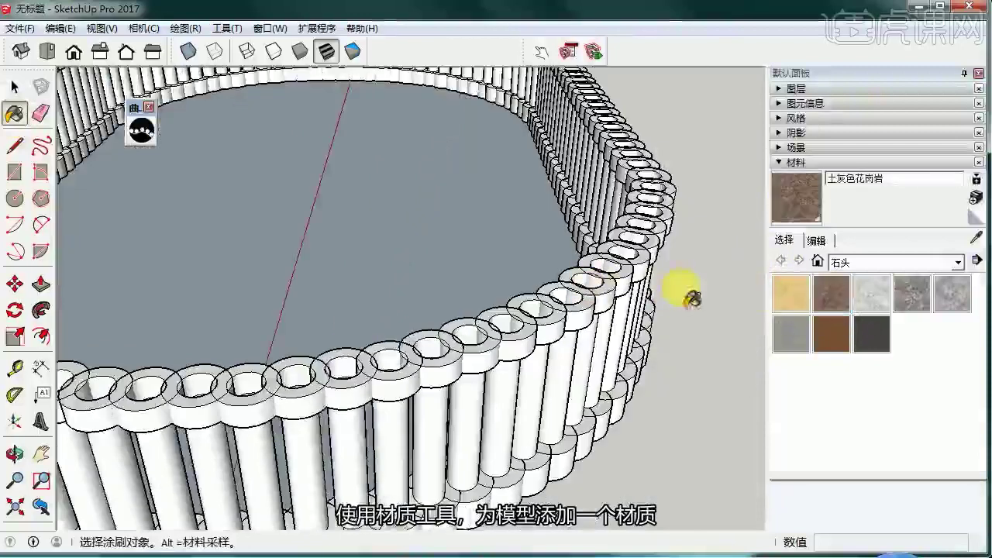
middle_click_drag(705, 317, 582, 233)
scroll(586, 239, "down", 4)
key("ctrl+a")
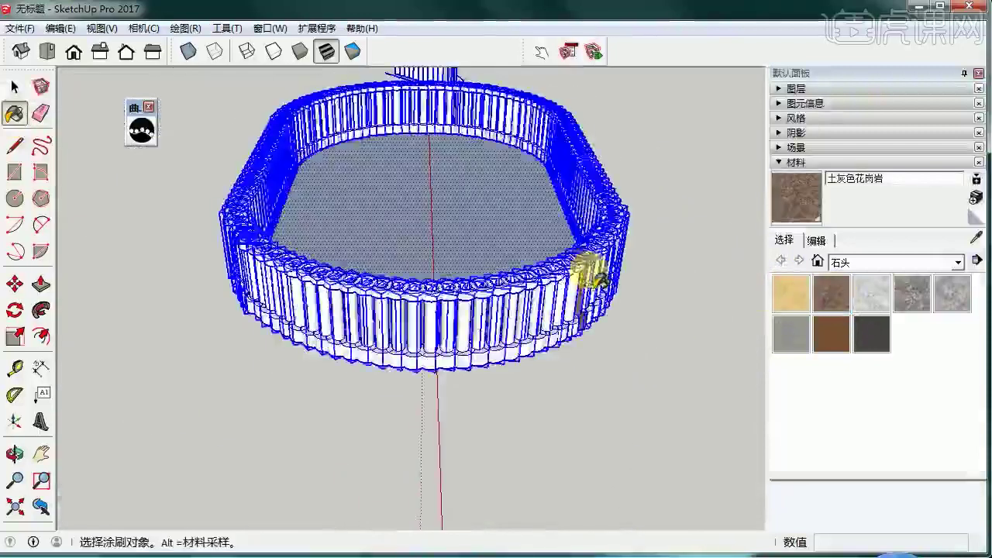
key("space")
left_click(192, 114)
middle_click_drag(538, 214, 494, 266)
scroll(485, 178, "up", 4)
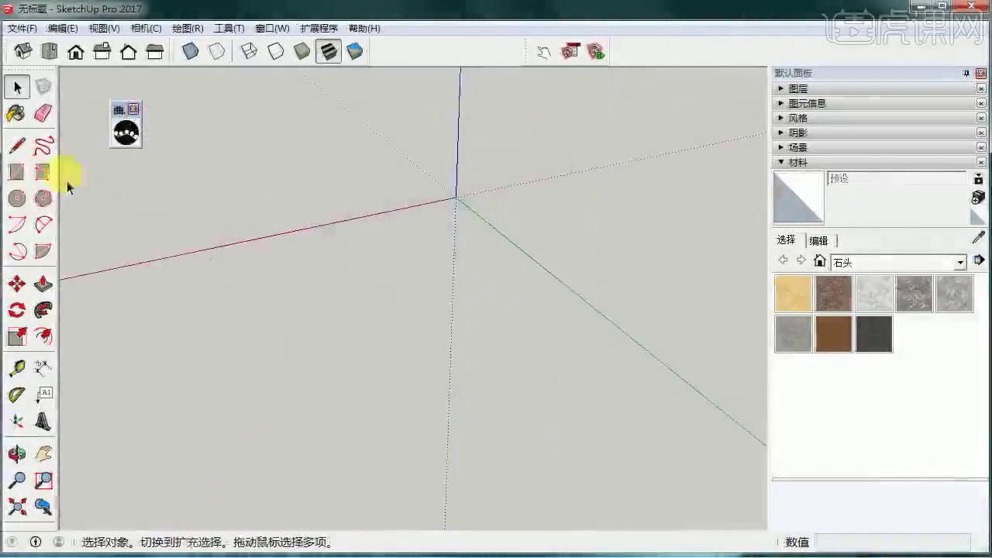
Draw a two-point arc across the green axis on the ground with a bulge of about 2524 mm
left_click(44, 225)
scroll(341, 322, "down", 2)
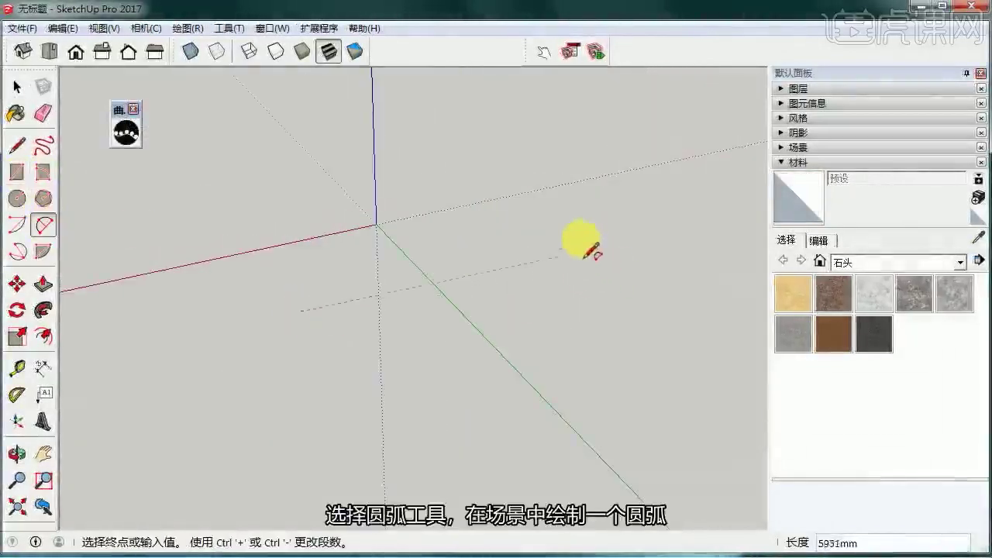
left_click(566, 233)
left_click(634, 293)
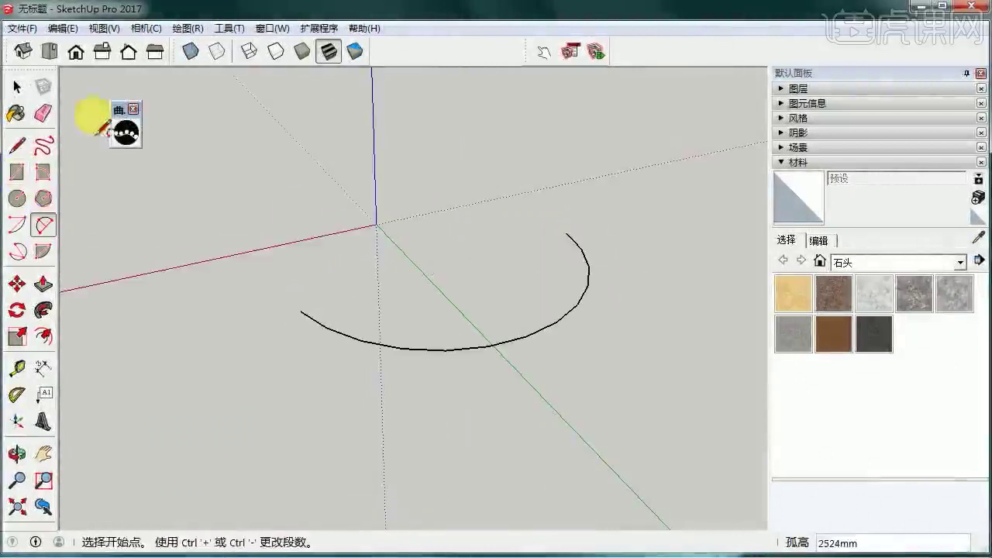
key("space")
Draw a small many-sided polygon on the ground beside the arc's near end and make it a group
left_click(43, 199)
scroll(302, 322, "up", 2)
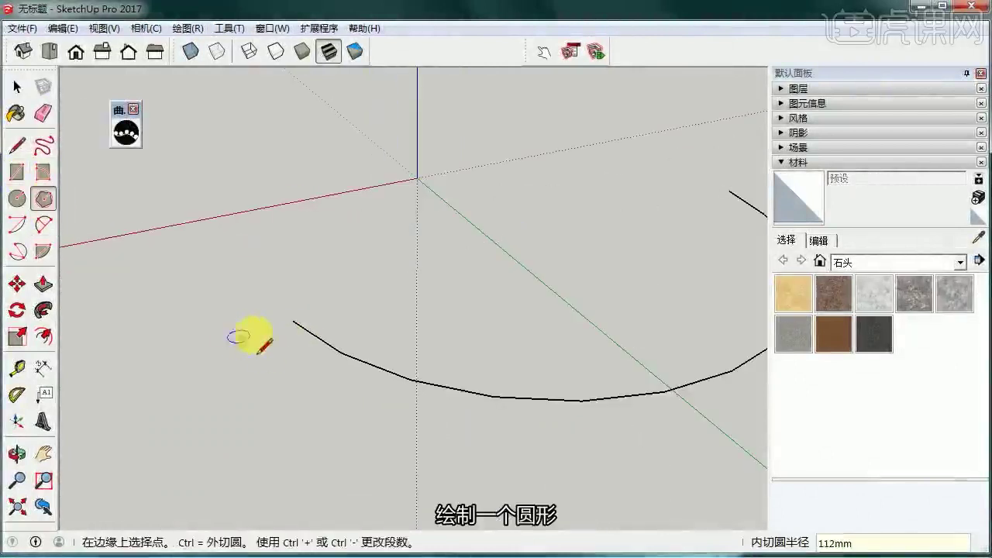
left_click(258, 335)
left_click(16, 89)
double_click(241, 338)
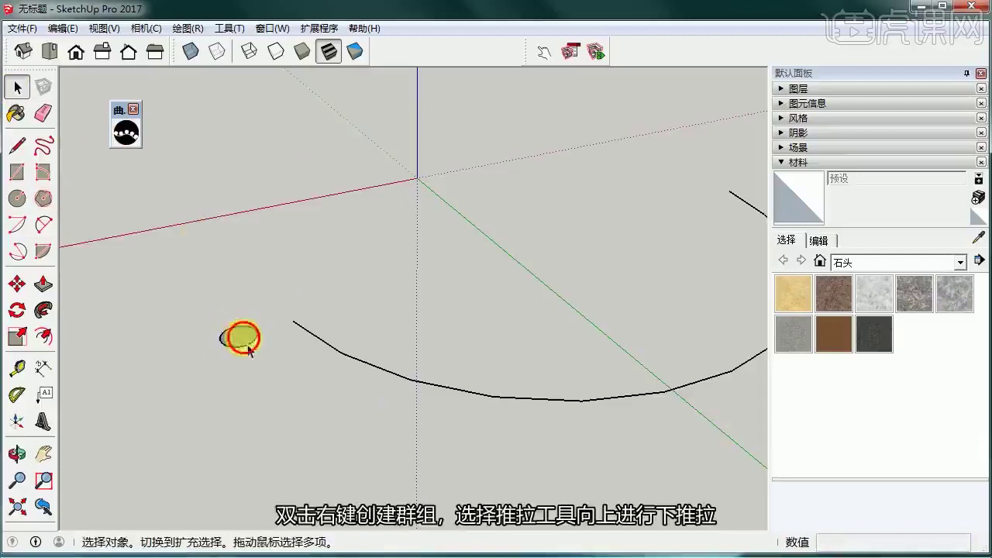
right_click(244, 339)
left_click(295, 473)
Open the polygon's group for editing and Push/Pull its face upward into a tall column
middle_click_drag(265, 405, 233, 332)
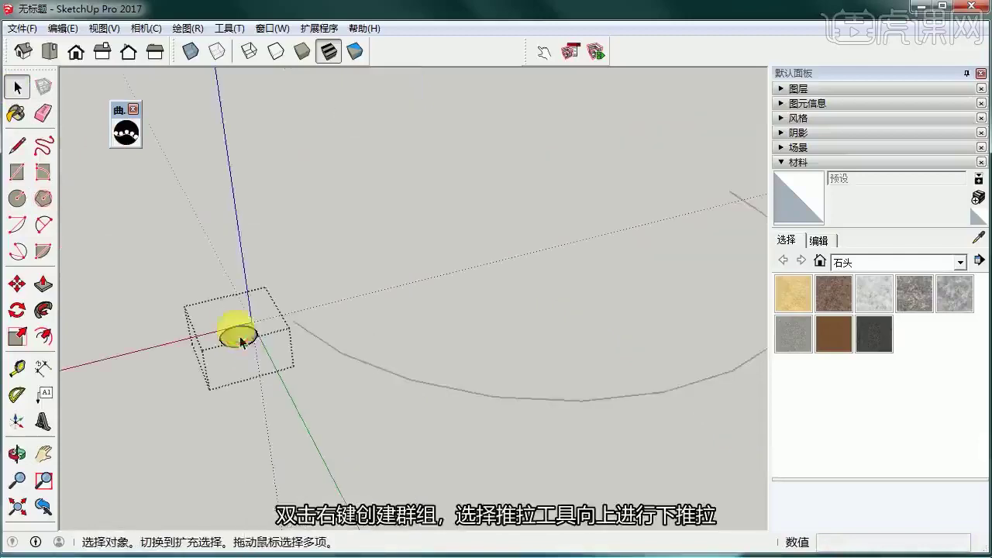
key("p")
left_click_drag(252, 341, 223, 177)
left_click(30, 89)
Move the column group about 376 mm so that its base corner sits on the arc's endpoint
middle_click_drag(228, 121, 206, 236)
left_click(208, 240)
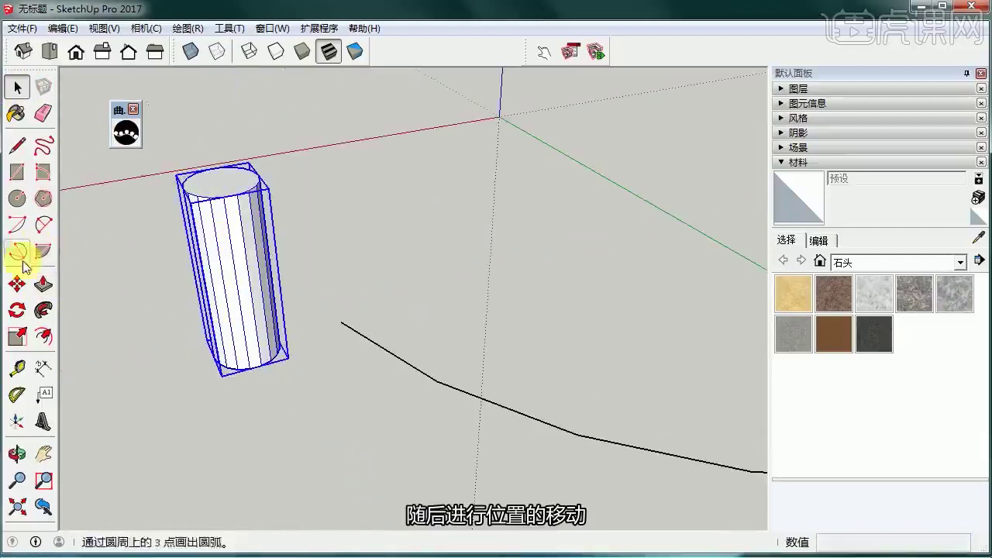
left_click(17, 285)
middle_click_drag(312, 356, 295, 359)
middle_click_drag(326, 328, 462, 273)
left_click(463, 273)
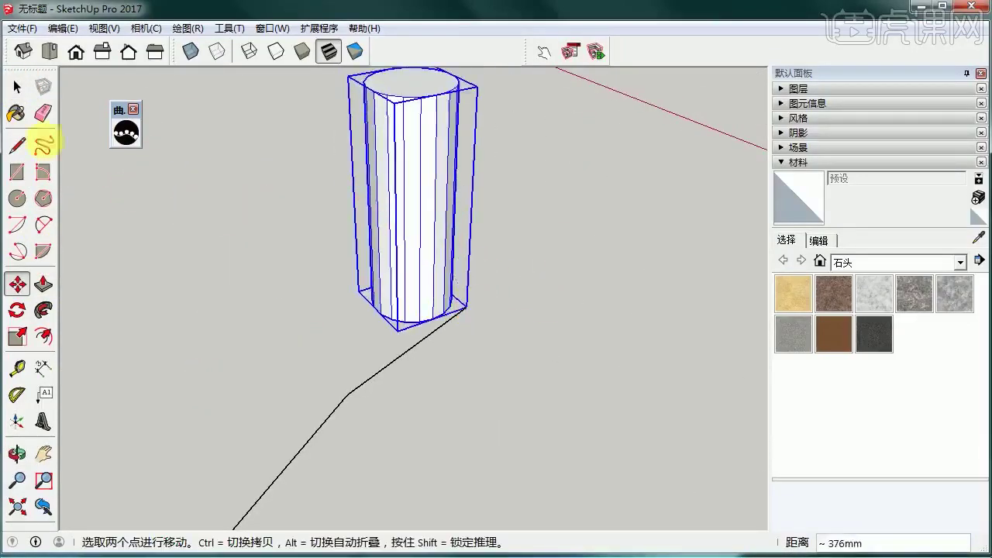
Start a curve array with the column group as the object and the arc under it as the path
left_click(126, 133)
left_click(408, 161)
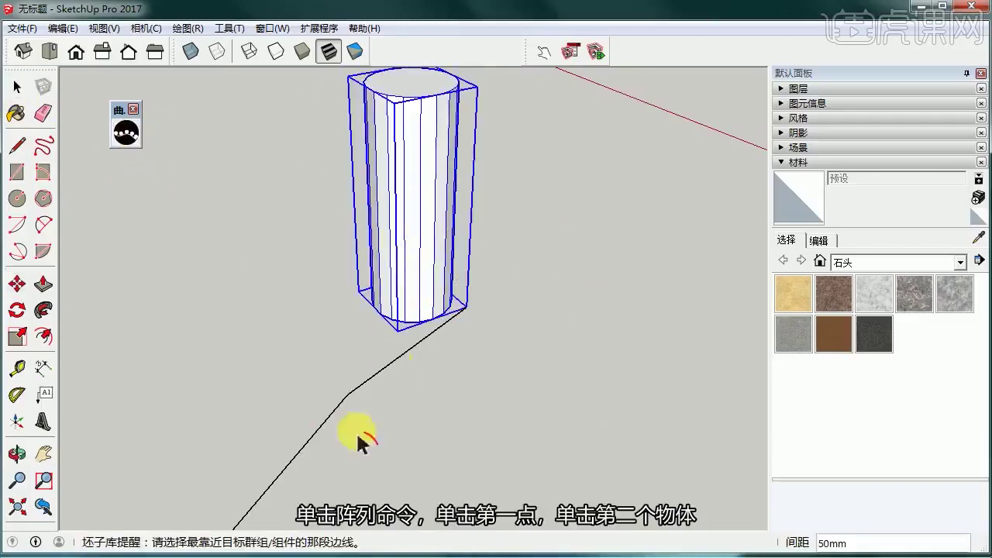
left_click(322, 431)
scroll(398, 378, "down", 3)
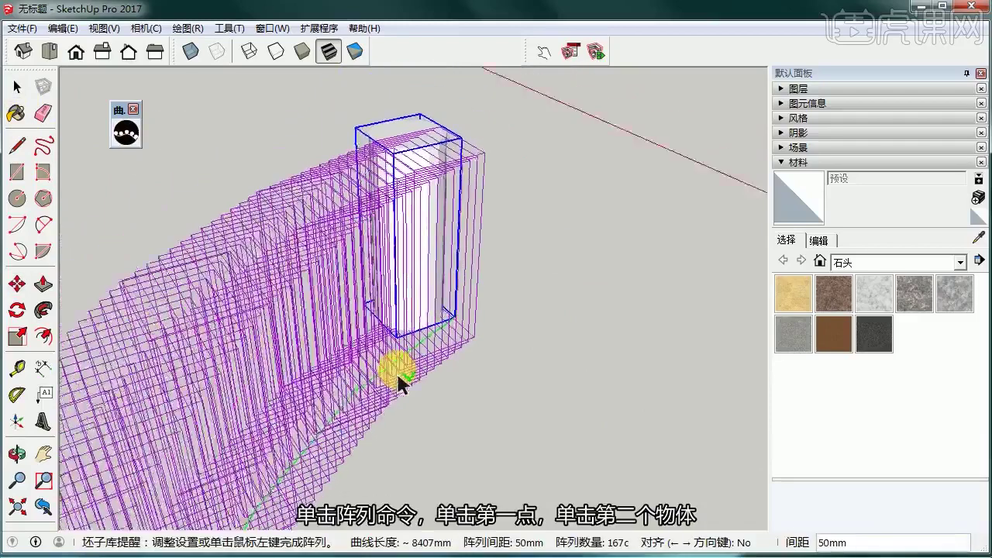
Preview the column array along the arc with spacings of 5 mm, 100 mm and 150 mm
type("20")
key("Return")
type("5")
key("Return")
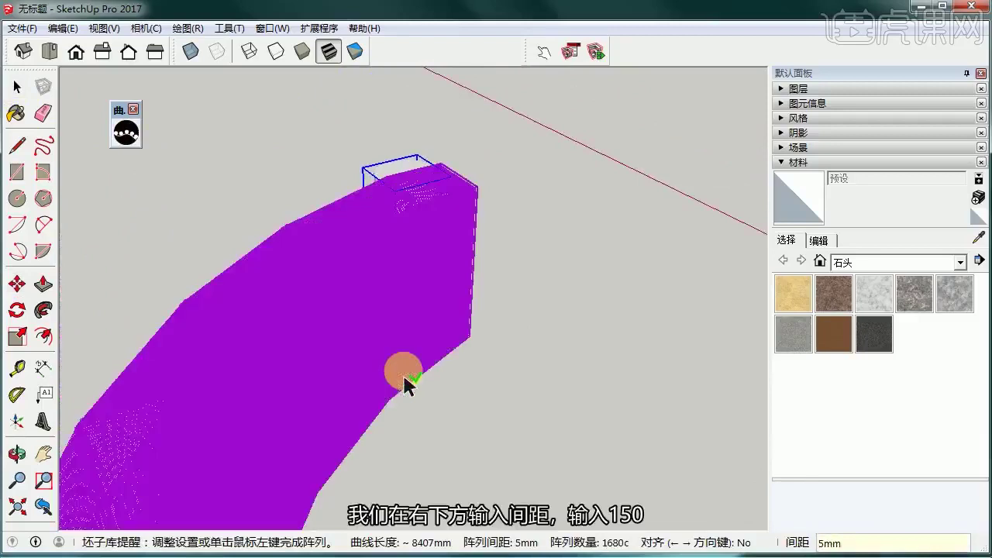
key("Return")
type("1")
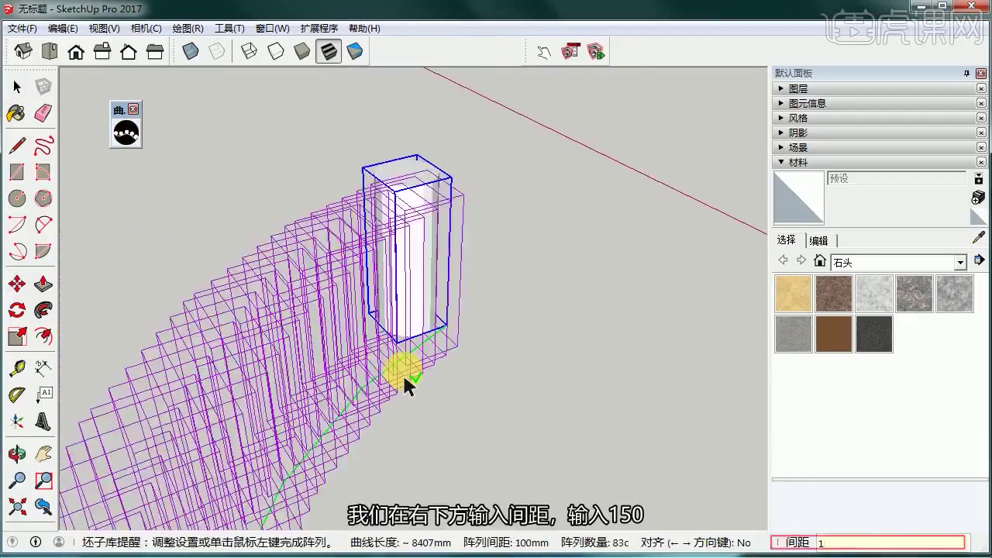
type("50")
key("Return")
Preview the column array with wider spacings of 350 mm, 450 mm and 500 mm
middle_click_drag(405, 374, 273, 252)
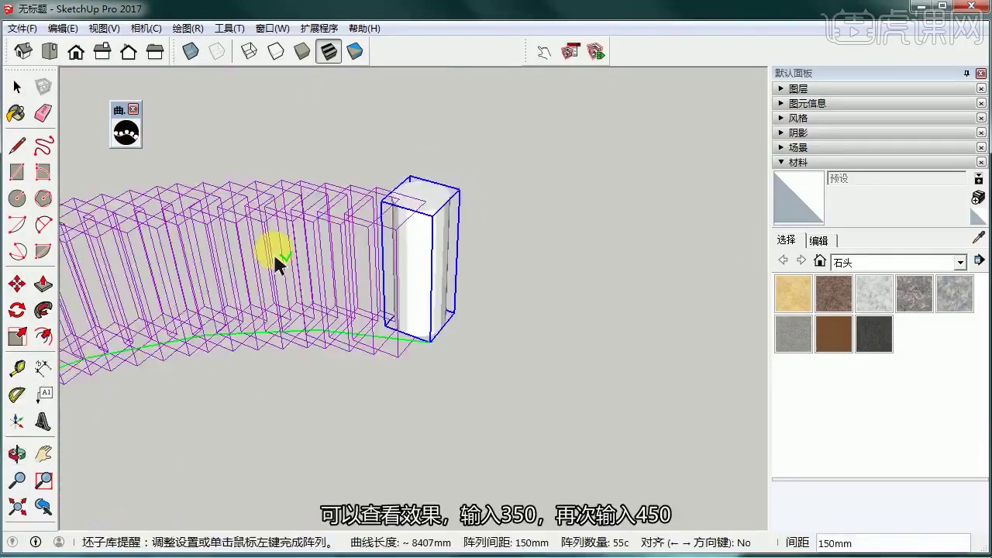
type("350")
key("Return")
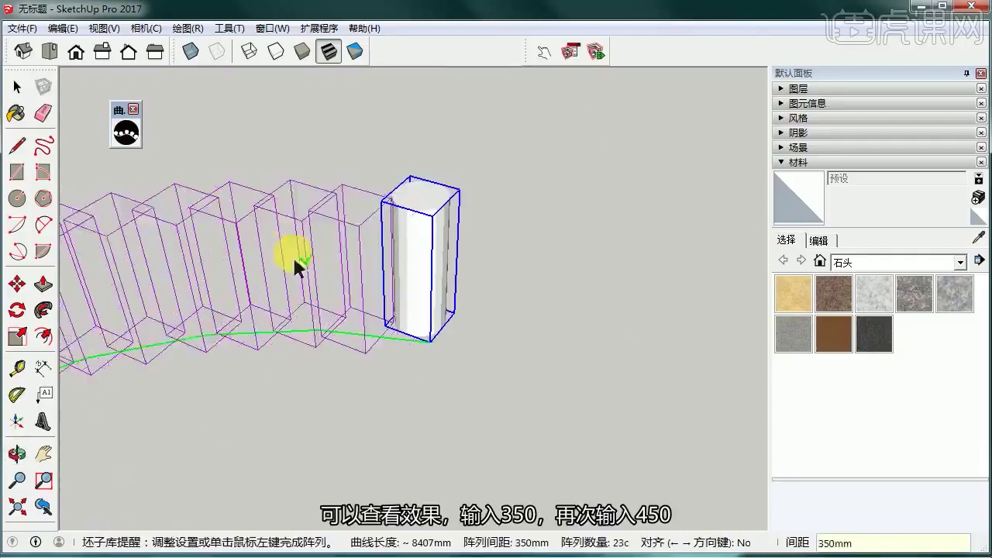
scroll(312, 256, "down", 1)
type("450")
key("Return")
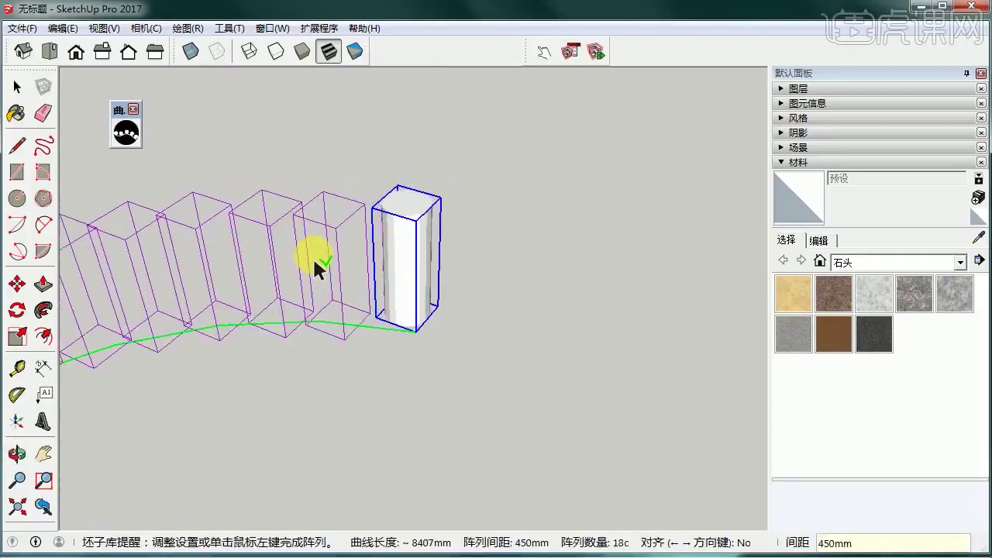
type("500")
key("Return")
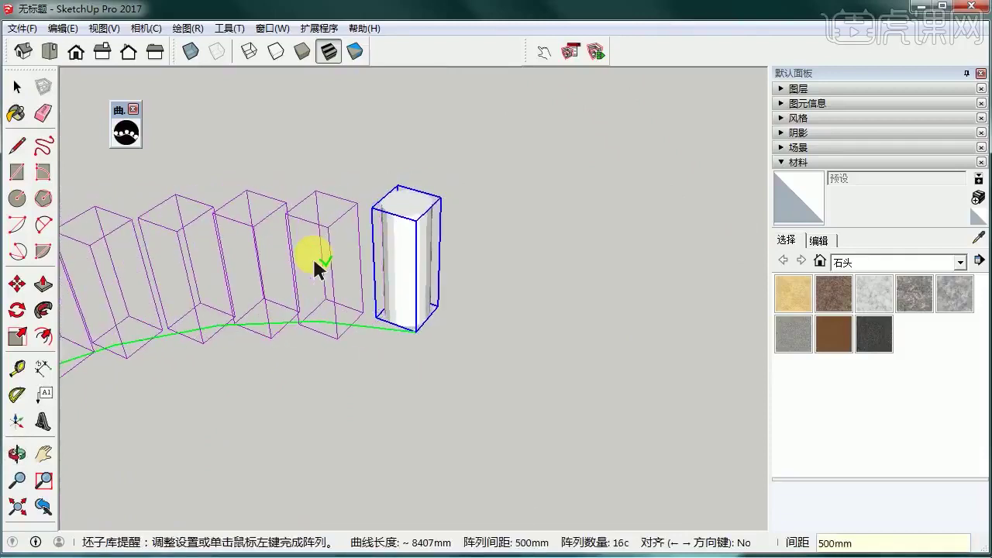
Set the column array's spacing to 800 mm and complete the array along the arc
type("800")
key("Return")
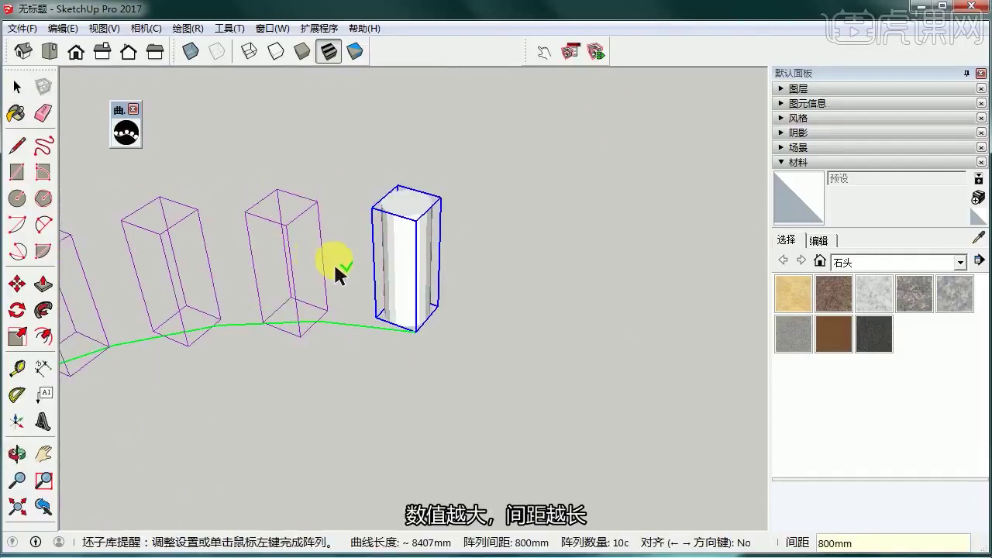
left_click(356, 287)
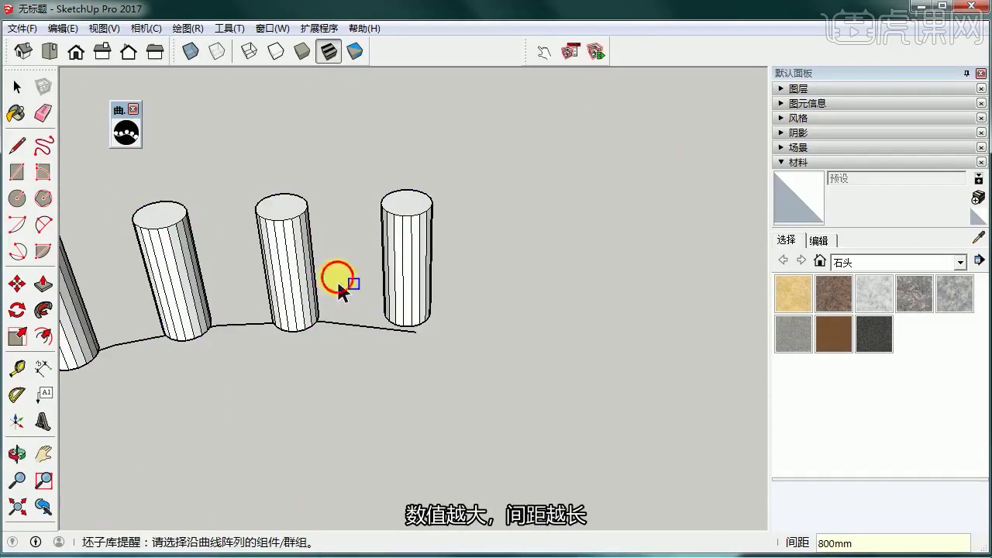
left_click(18, 87)
Draw a second two-point arc on the ground in front of the columns, across the red axis, with a bulge of about 1105 mm
scroll(377, 233, "down", 5)
mouse_move(376, 232)
middle_mouse_down()
mouse_move(401, 277)
mouse_move(246, 360)
middle_mouse_up()
middle_click_drag(543, 347, 623, 252, "shift")
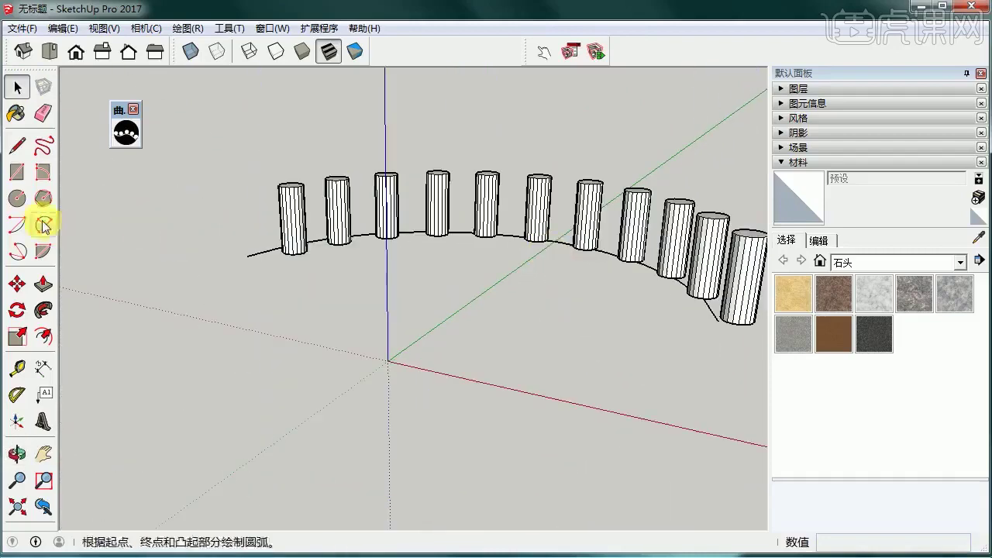
left_click(44, 225)
left_click(359, 393)
left_click(326, 383)
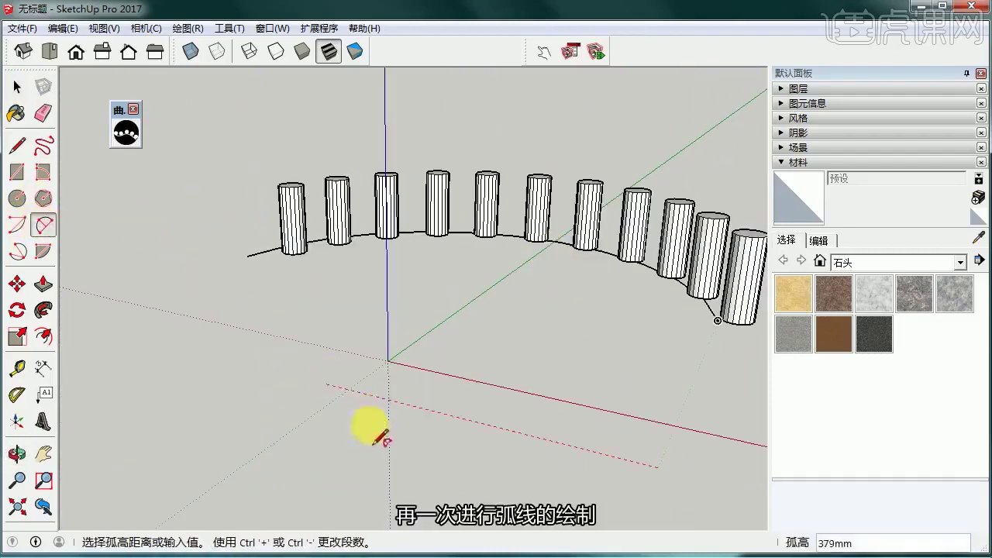
left_click(563, 379)
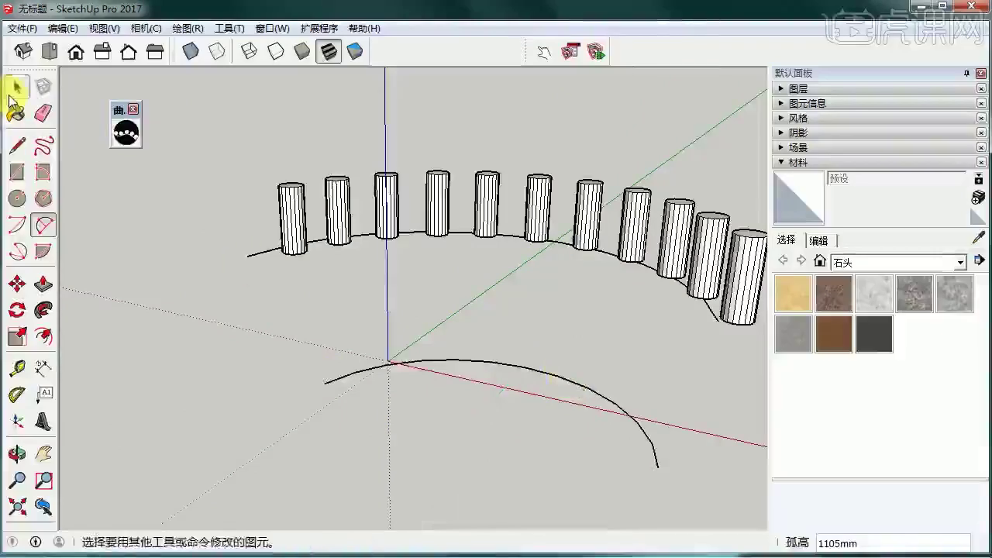
Draw a rectangle of about 146 by 167 mm on the ground beside the new arc's near end and make it a group
left_click(17, 171)
middle_click_drag(311, 248, 537, 381)
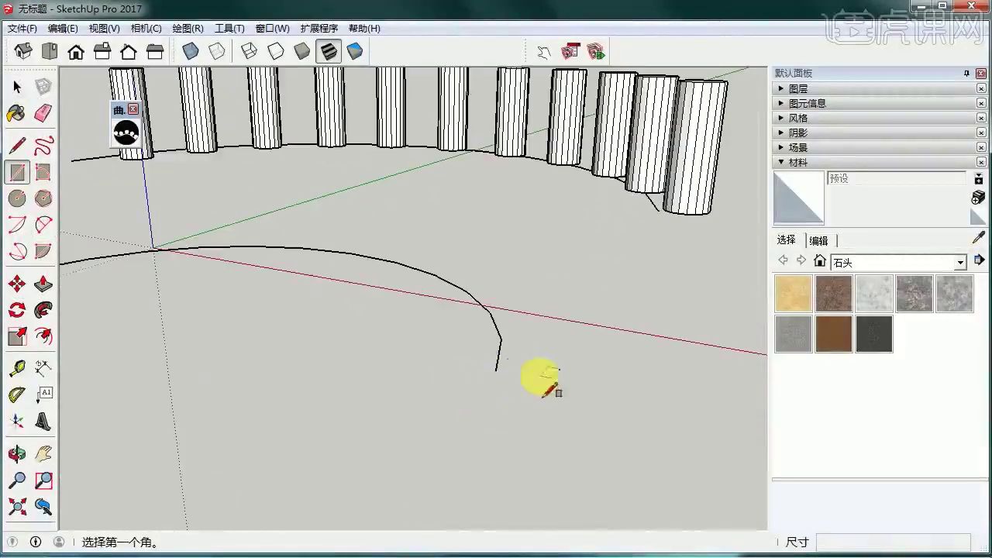
left_click(533, 379)
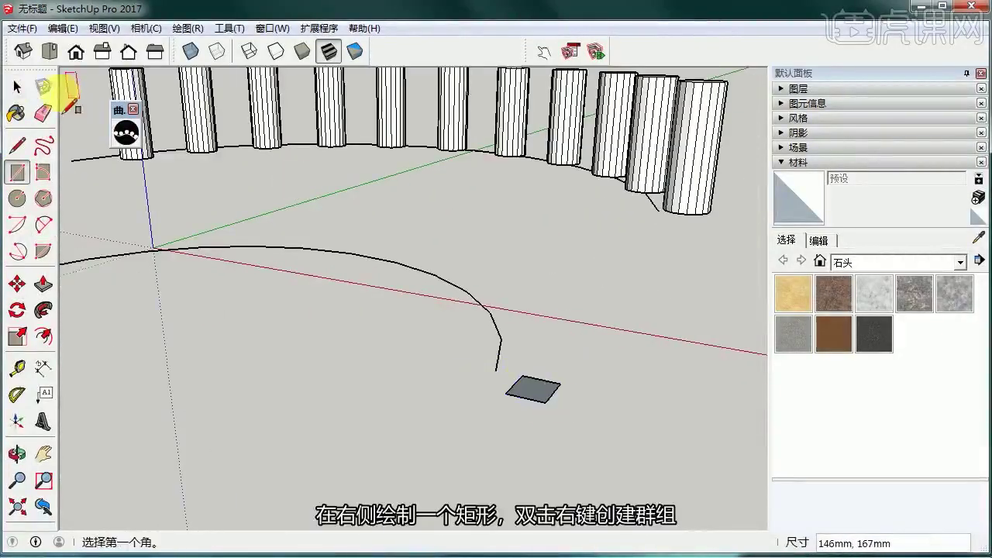
left_click(17, 86)
right_click(516, 394)
left_click(613, 527)
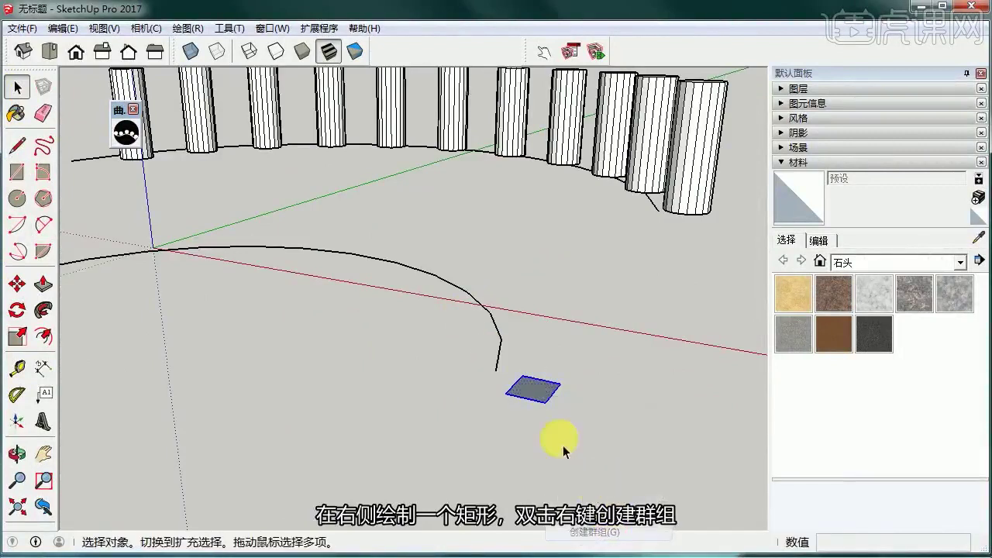
Open the rectangle's group, Push/Pull its face up about 619 mm into a square post and close the group
double_click(540, 409)
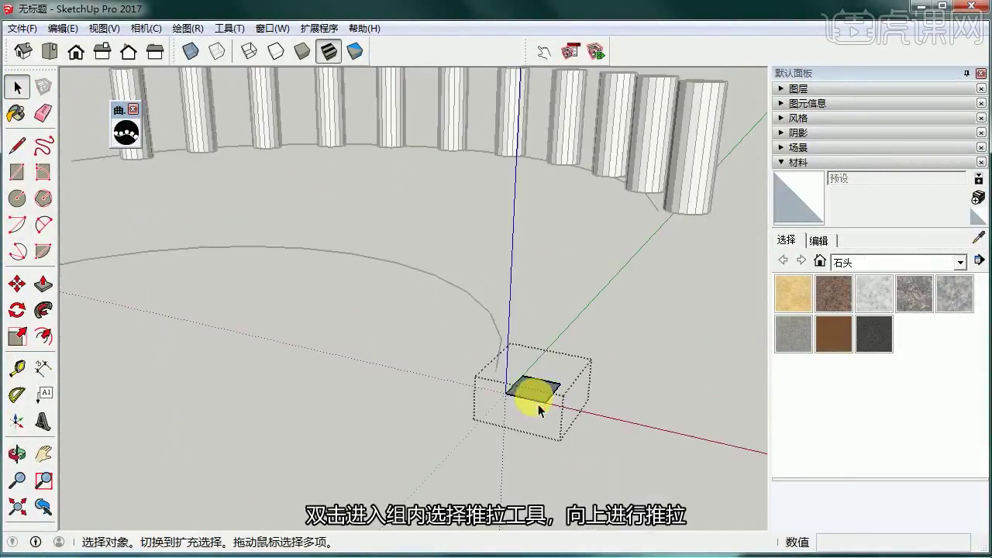
left_click(45, 279)
left_click_drag(544, 393, 473, 206)
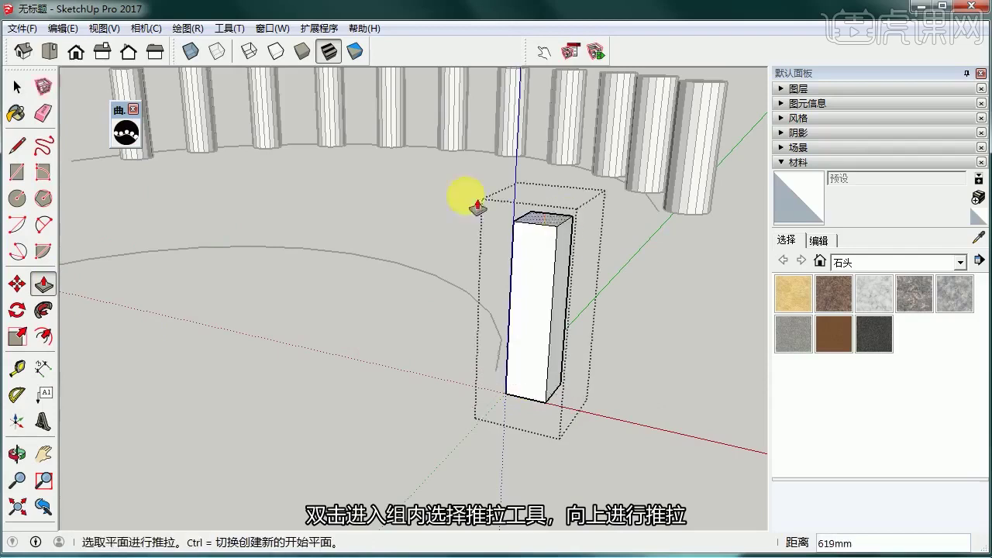
key("space")
left_click(403, 234)
Move the square post about 191 mm so that its base corner sits on the second arc's endpoint
left_click(532, 321)
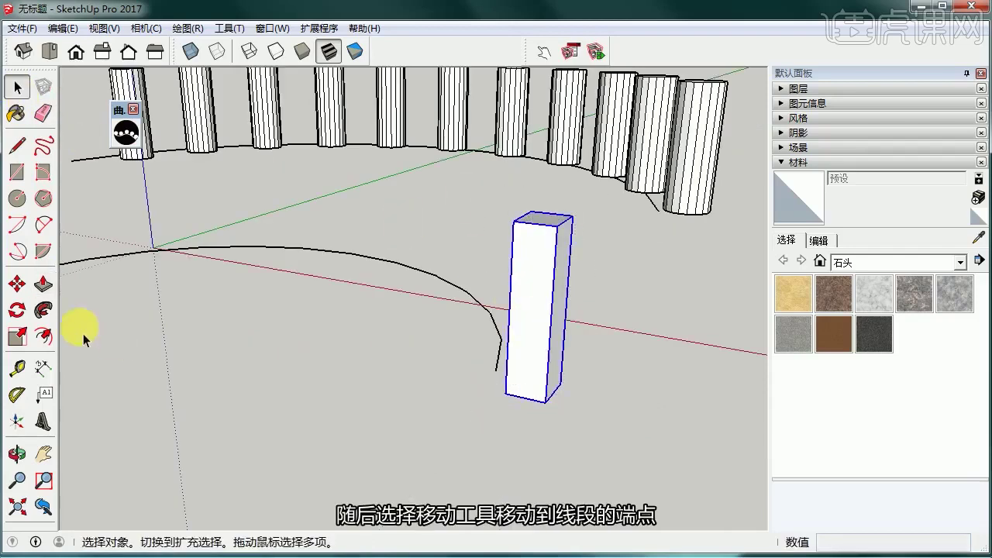
left_click(17, 284)
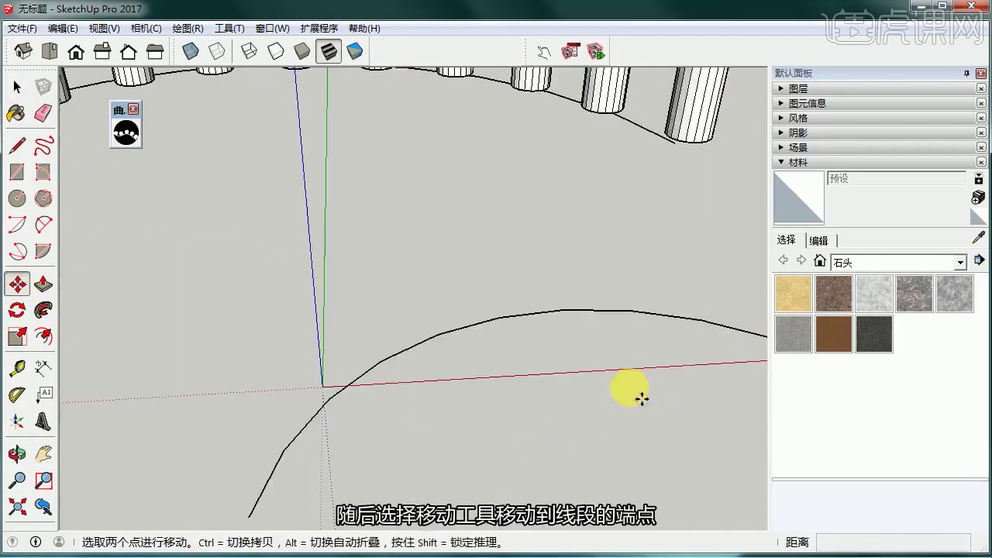
scroll(642, 399, "down", 2)
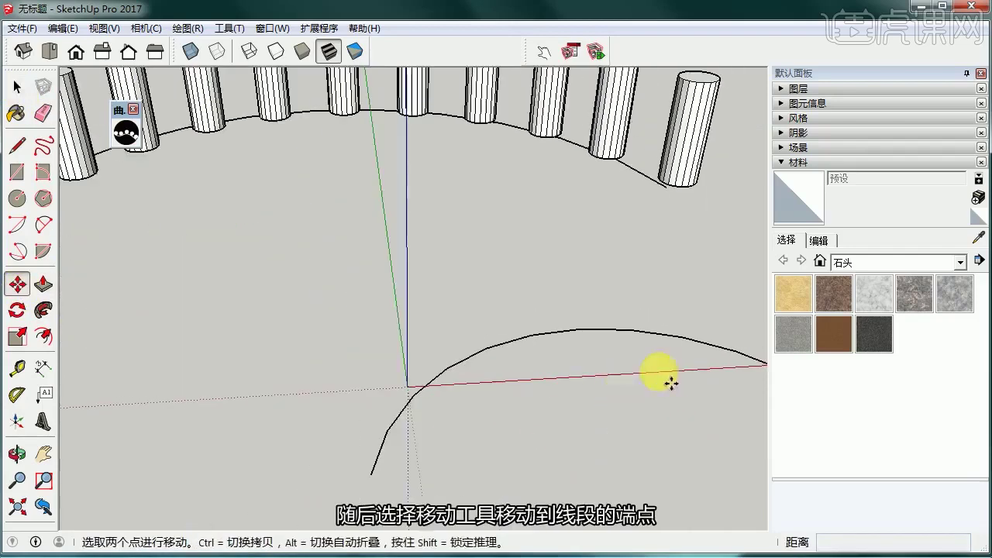
middle_click_drag(671, 383, 353, 370, "shift")
left_click(563, 444)
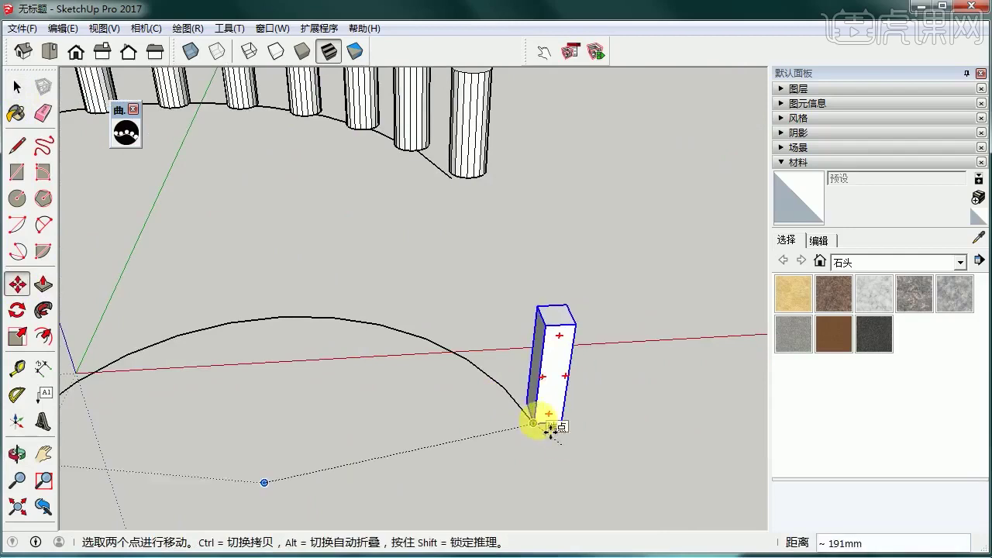
left_click(545, 424)
Rotate the square post about 18.2 degrees around that base corner to align its bottom edge with the arc's end segment
left_click(17, 310)
scroll(535, 420, "up", 4)
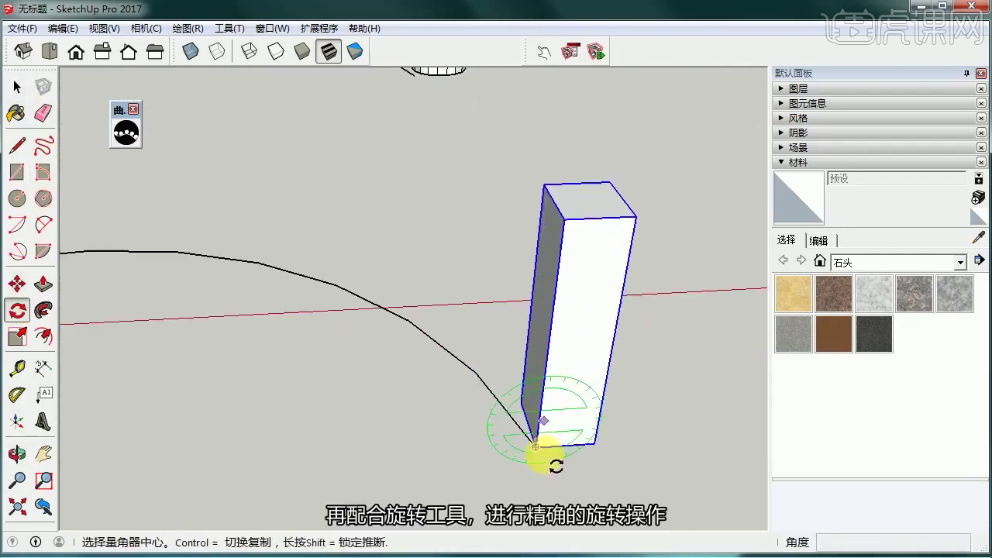
left_click(535, 448)
left_click(520, 403)
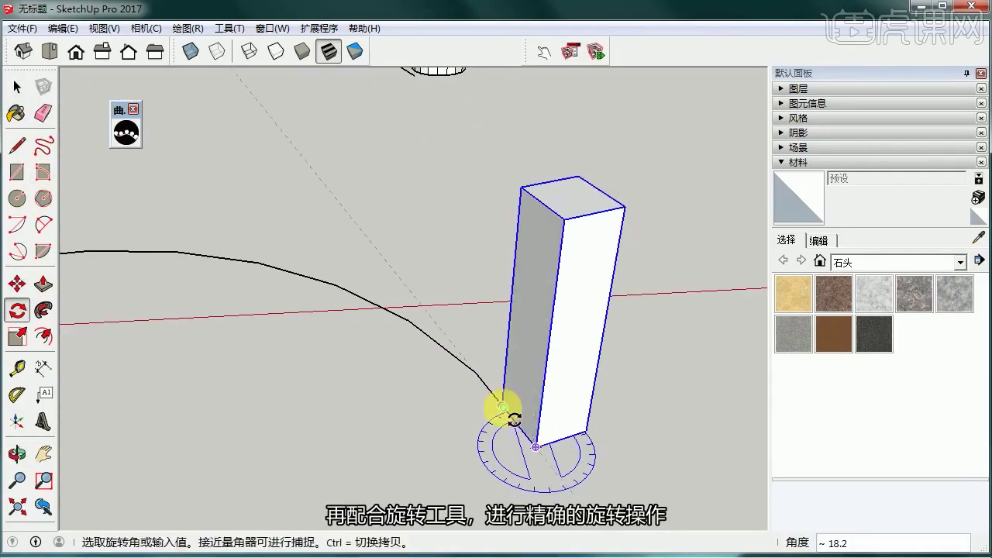
left_click(541, 355)
Start a curve array with the square post as the object and the second arc as the path
left_click(126, 131)
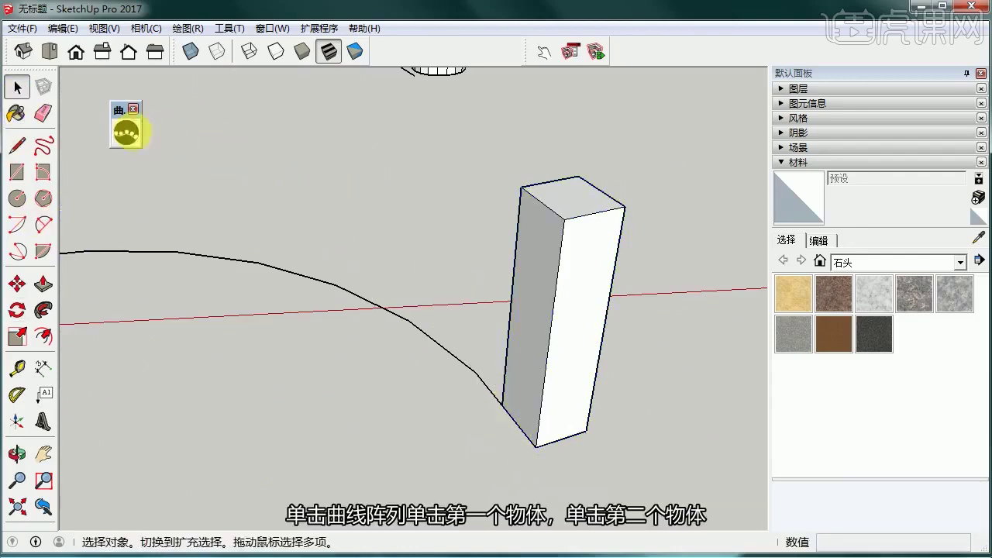
left_click(571, 289)
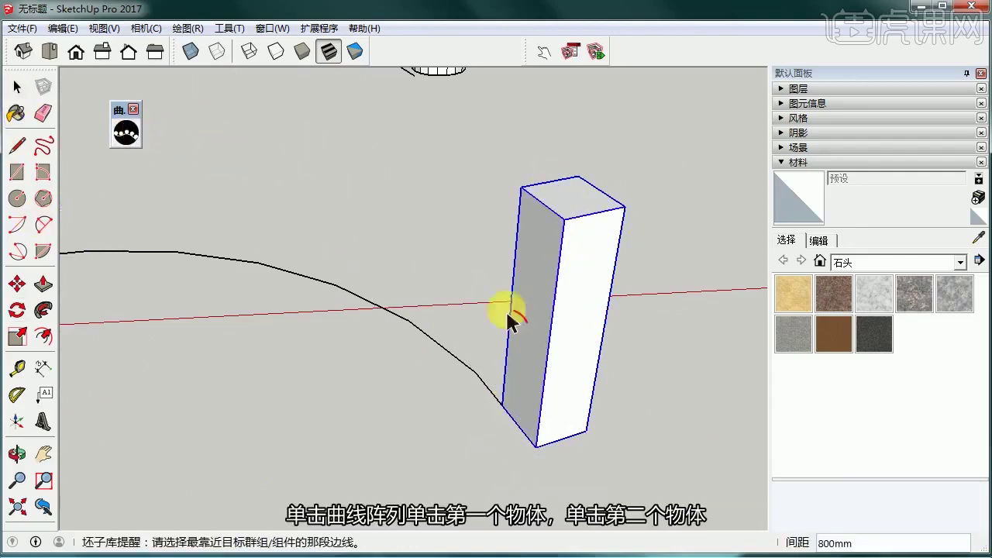
left_click(374, 307)
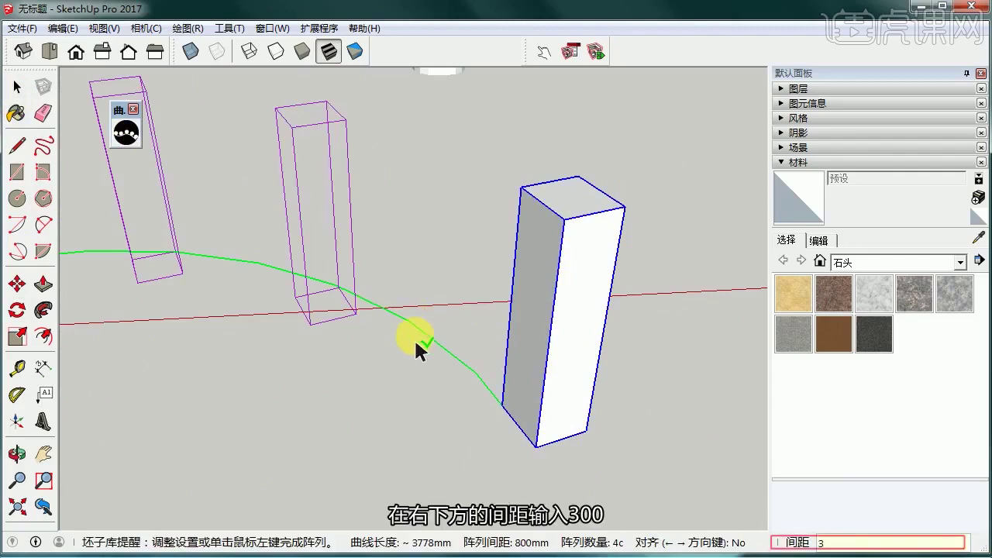
Preview the post array along the second arc with spacings of 300 mm, 500 mm and 800 mm
type("300")
key("Return")
type("50")
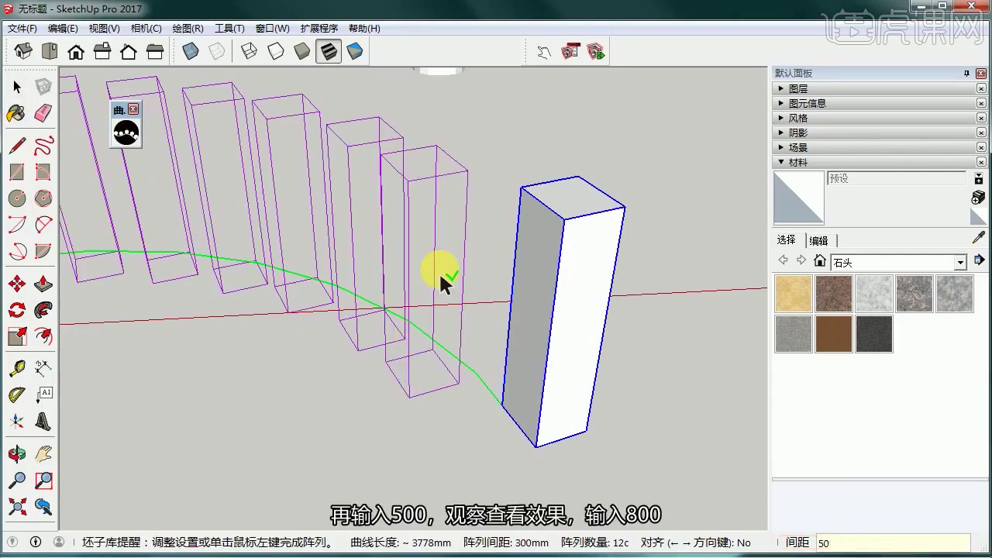
type("0")
key("Return")
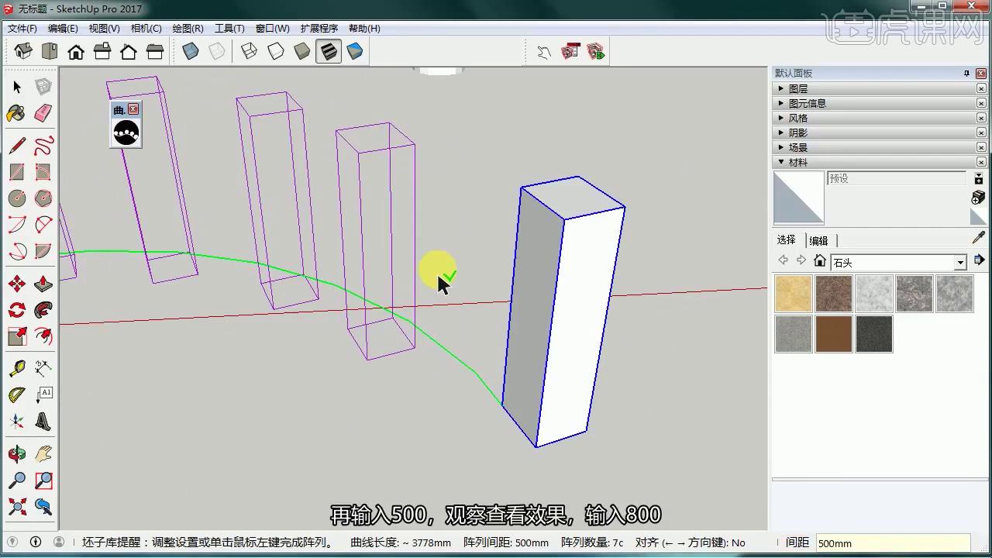
key("Return")
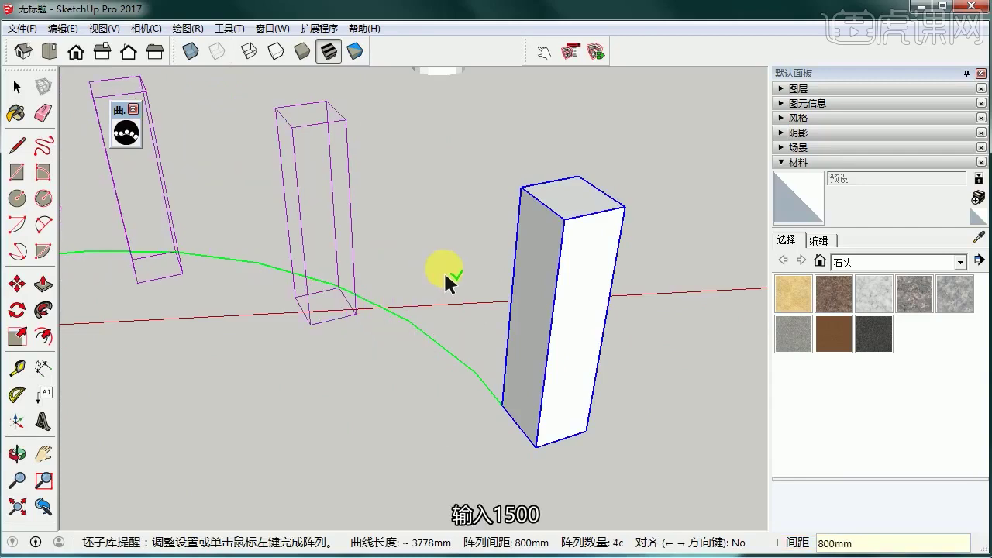
Set the post array's spacing to 1500 mm and complete the array along the second arc
key("Return")
scroll(435, 287, "down", 3)
left_click(413, 287)
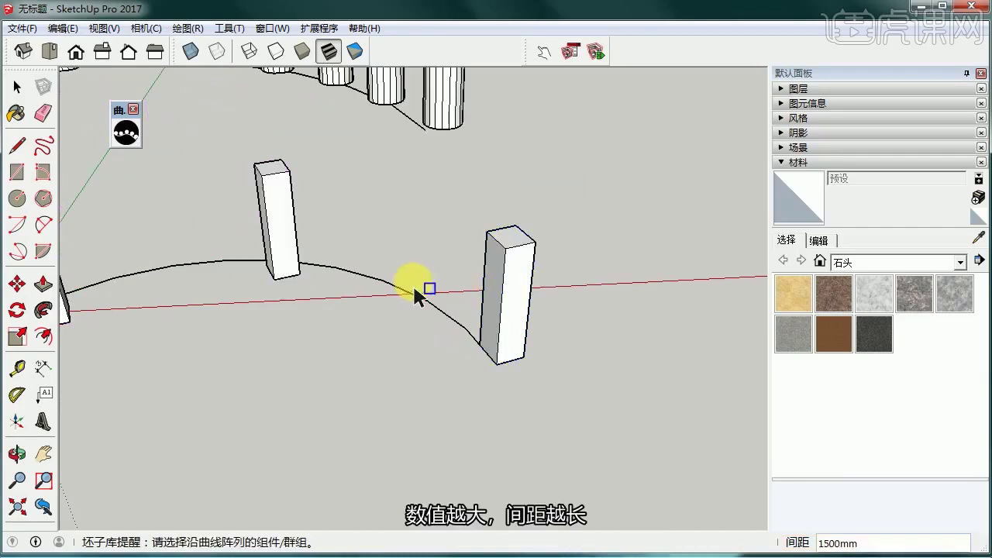
left_click(19, 89)
scroll(425, 265, "down", 4)
middle_click_drag(541, 299, 265, 236)
middle_click_drag(515, 322, 35, 220)
middle_click_drag(463, 191, 356, 378)
middle_click_drag(486, 318, 557, 324)
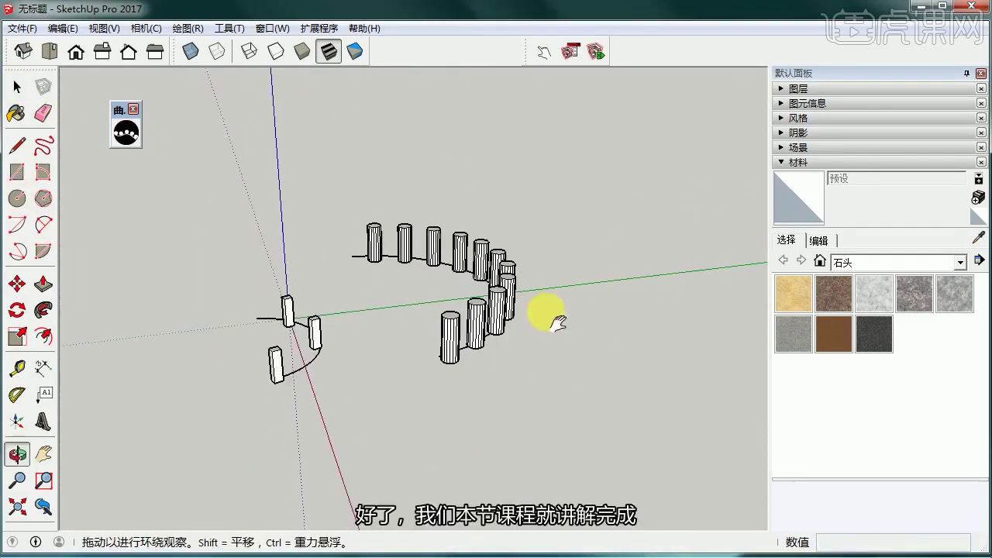